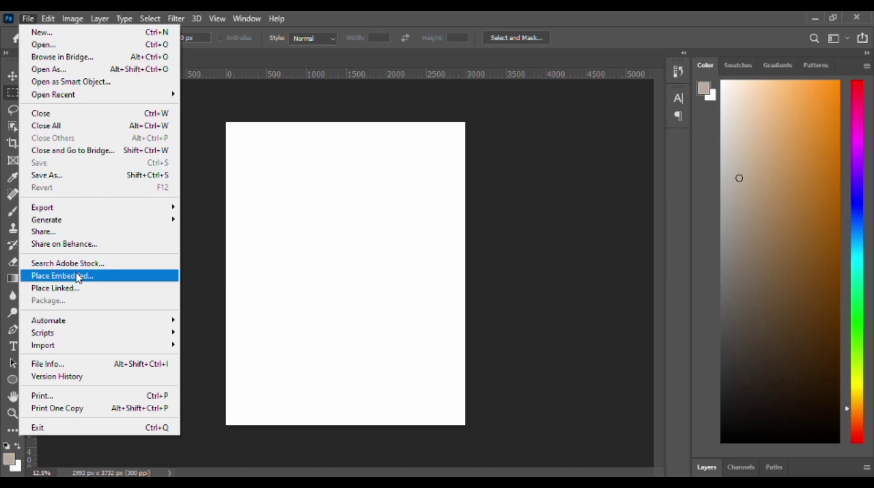
Place the Facebook feed screenshot "WhatsApp Image 2023-08-21 at 13.58.13" into the document as an embedded image and show the layer list.
{"action": "left_click", "coordinate": [79, 278]}
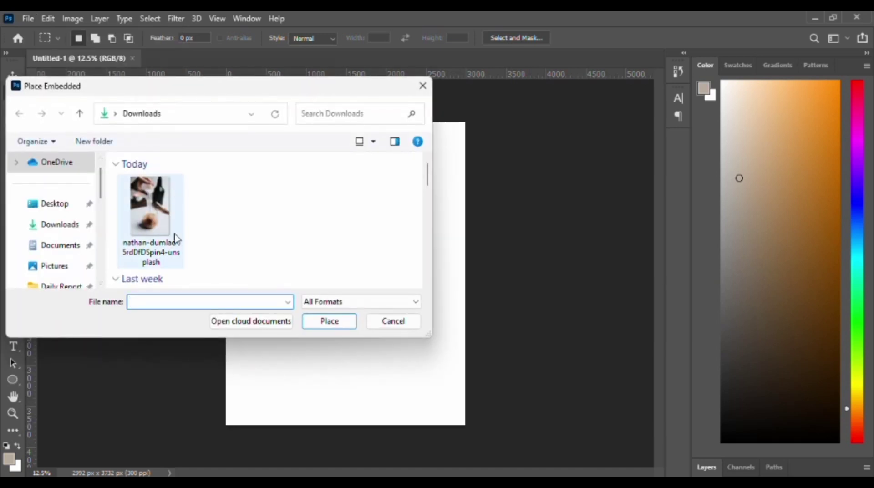
{"action": "left_click", "coordinate": [149, 204]}
{"action": "left_click", "coordinate": [331, 324]}
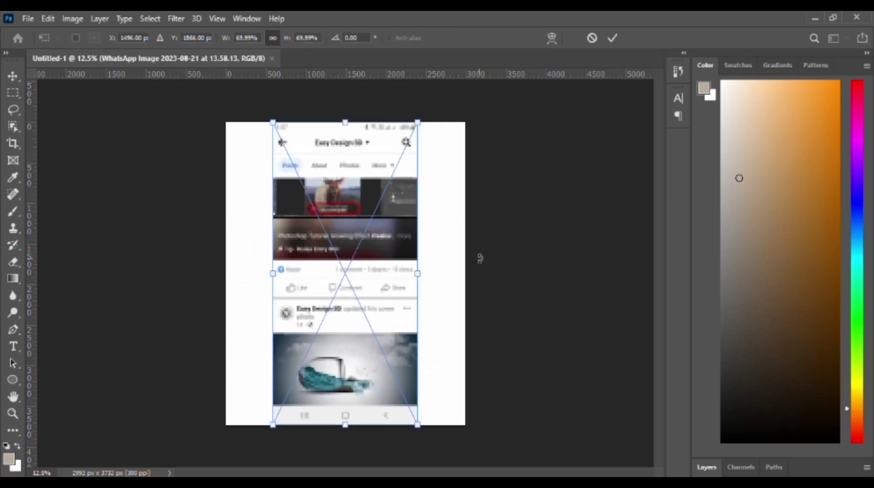
{"action": "left_click", "coordinate": [706, 467]}
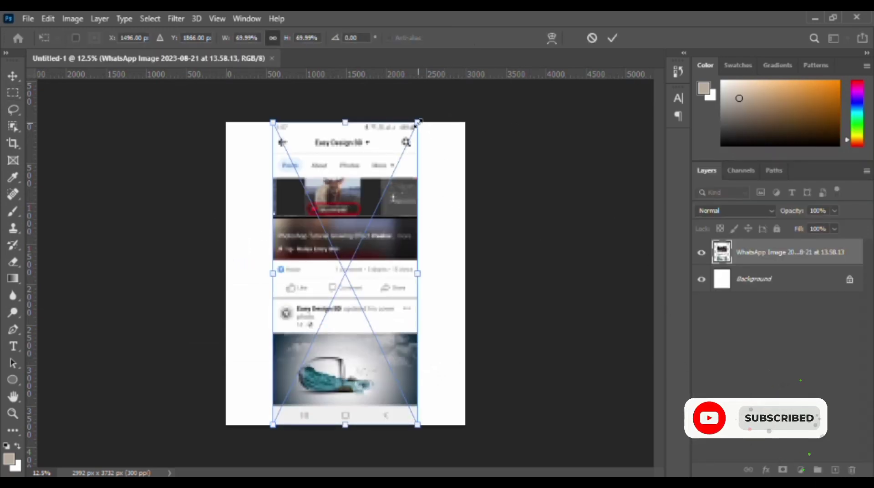
Enlarge the placed screenshot to about 94%, centre it horizontally with the cover photo at the canvas's lower edge, and apply the transform.
{"action": "left_click_drag", "start_coordinate": [418, 122], "coordinate": [434, 88]}
{"action": "left_click_drag", "start_coordinate": [385, 203], "coordinate": [377, 204]}
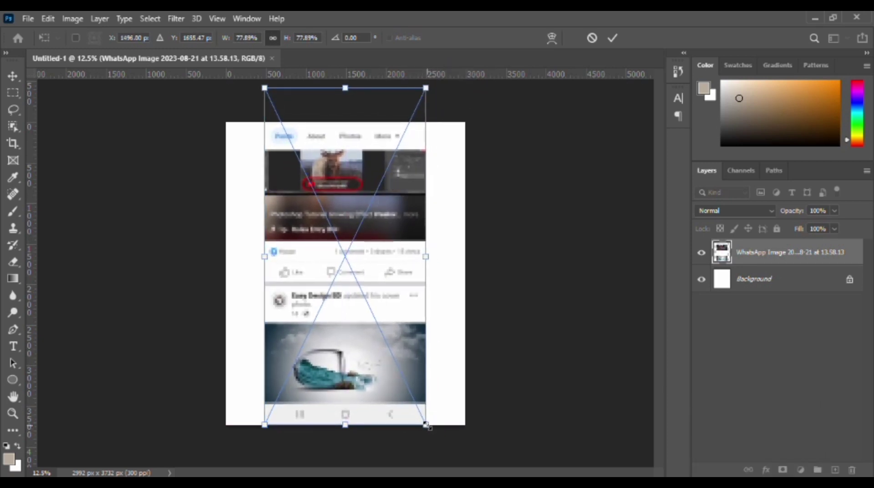
{"action": "left_click_drag", "start_coordinate": [425, 424], "coordinate": [438, 450]}
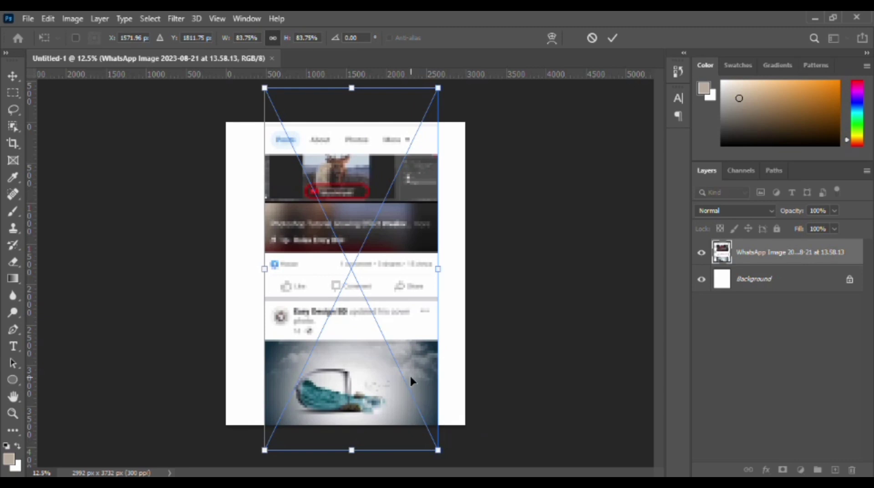
{"action": "left_click_drag", "start_coordinate": [404, 341], "coordinate": [401, 328]}
{"action": "left_click_drag", "start_coordinate": [432, 445], "coordinate": [434, 453]}
{"action": "left_click_drag", "start_coordinate": [402, 378], "coordinate": [403, 376]}
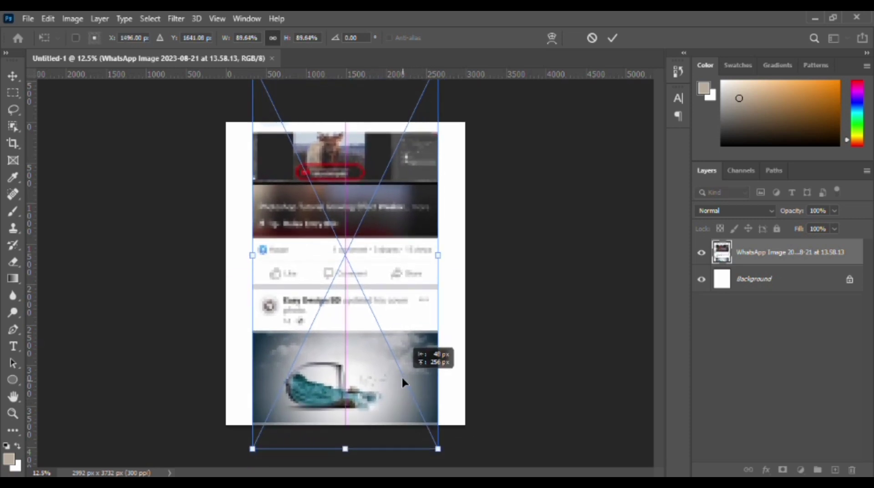
{"action": "left_click_drag", "start_coordinate": [434, 453], "coordinate": [444, 453]}
{"action": "left_click_drag", "start_coordinate": [410, 397], "coordinate": [409, 393]}
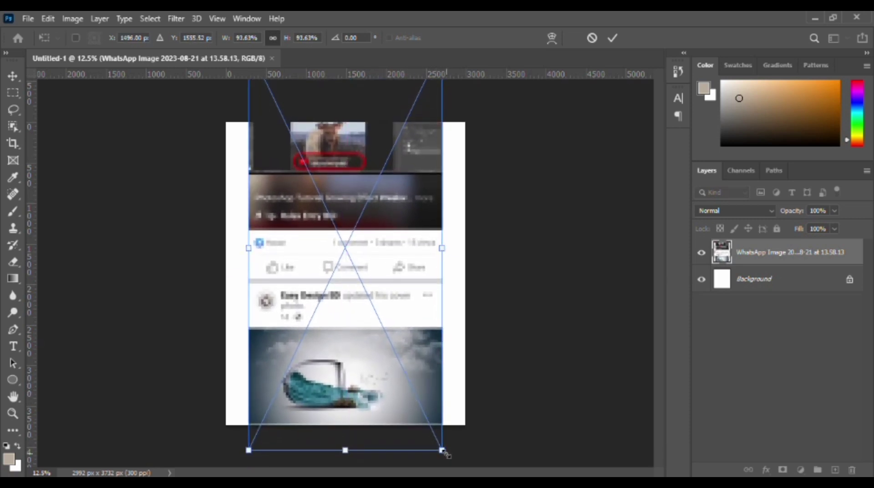
{"action": "left_click_drag", "start_coordinate": [442, 451], "coordinate": [444, 454]}
{"action": "left_click", "coordinate": [613, 38]}
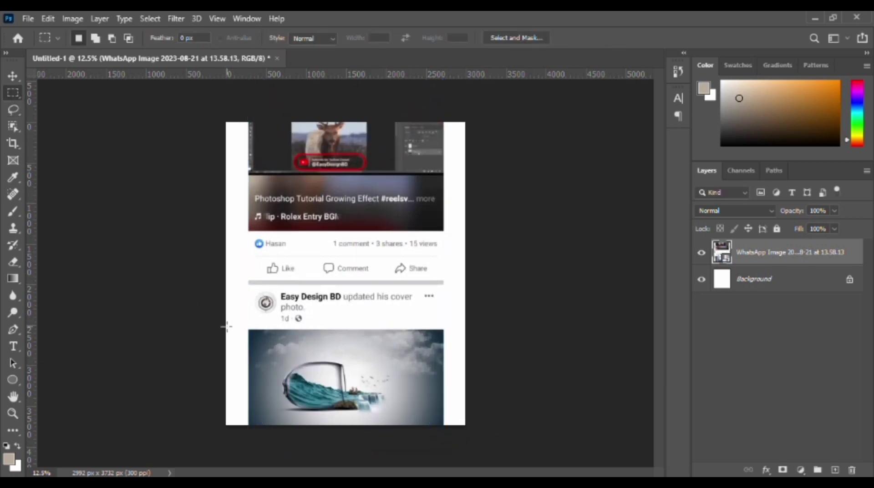
Select the full-width area around the screenshot's lower cover photo and copy it to a new layer.
{"action": "left_click_drag", "start_coordinate": [225, 320], "coordinate": [490, 441]}
{"action": "key", "text": "Down"}
{"action": "key", "text": "Down"}
{"action": "key", "text": "Down"}
{"action": "key", "text": "Down"}
{"action": "key", "text": "Down"}
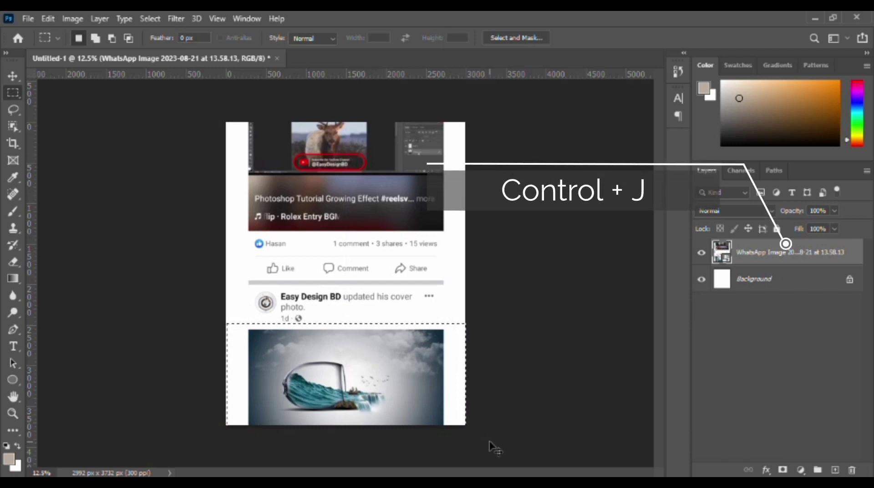
{"action": "key", "text": "ctrl+j"}
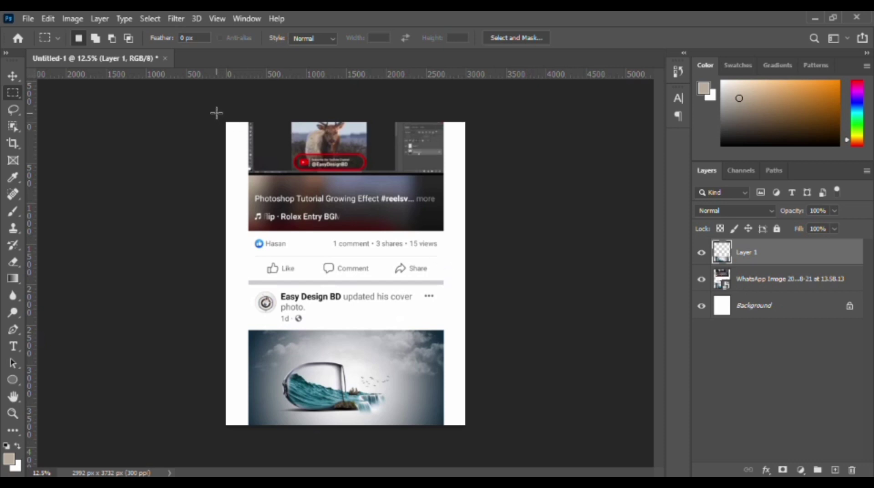
Select the upper video area of the WhatsApp screenshot layer across the full canvas width and copy it to a new layer.
{"action": "key", "text": "alt+bracketleft"}
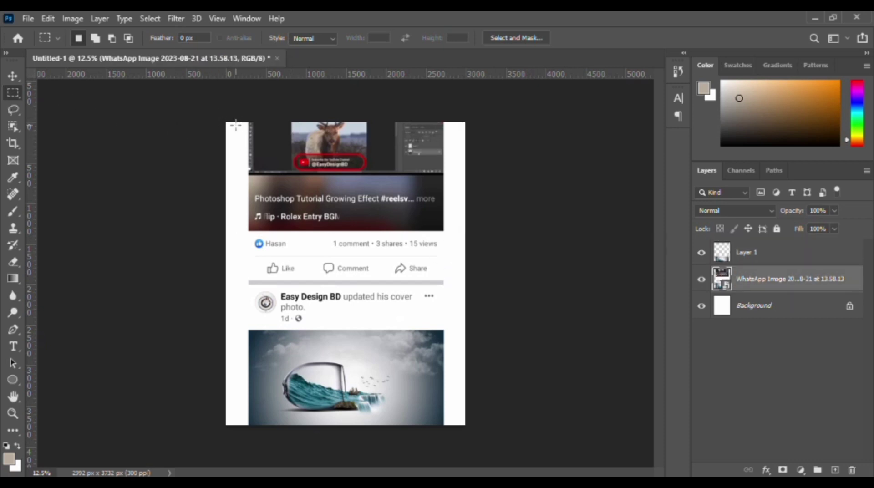
{"action": "left_click_drag", "start_coordinate": [228, 123], "coordinate": [480, 234]}
{"action": "key", "text": "ctrl+j"}
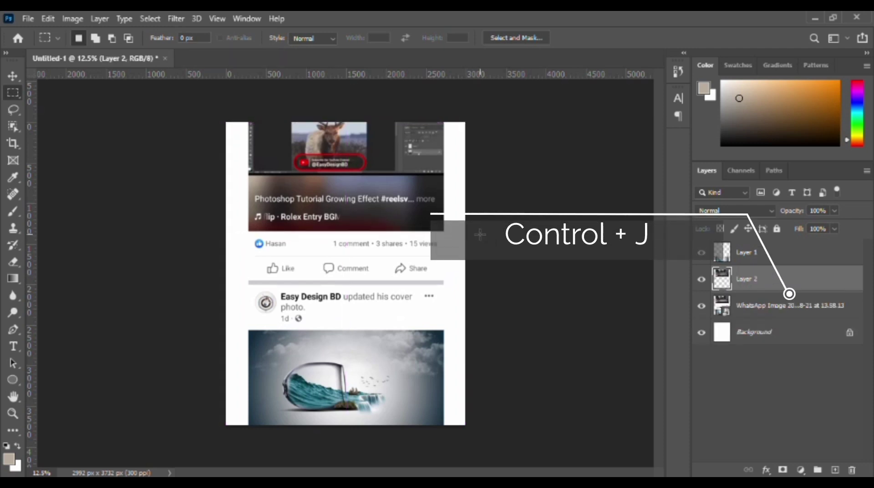
Reorder the layers so the WhatsApp screenshot is on top, followed by Layer 2 and Layer 1, with the screenshot layer selected.
{"action": "left_click_drag", "start_coordinate": [790, 263], "coordinate": [783, 322]}
{"action": "left_click_drag", "start_coordinate": [755, 253], "coordinate": [774, 288]}
{"action": "left_click", "coordinate": [763, 249]}
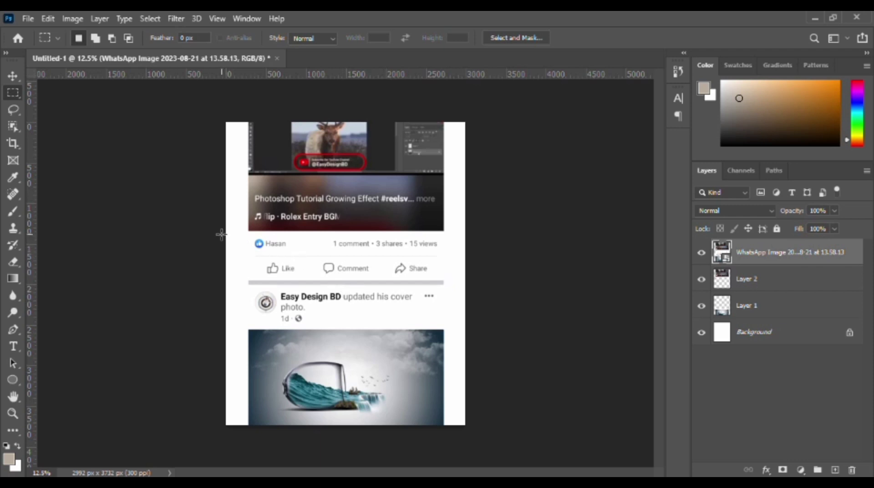
Select the middle strip between the video and the cover photo across the canvas width and copy it to a new layer.
{"action": "left_click_drag", "start_coordinate": [219, 230], "coordinate": [474, 324]}
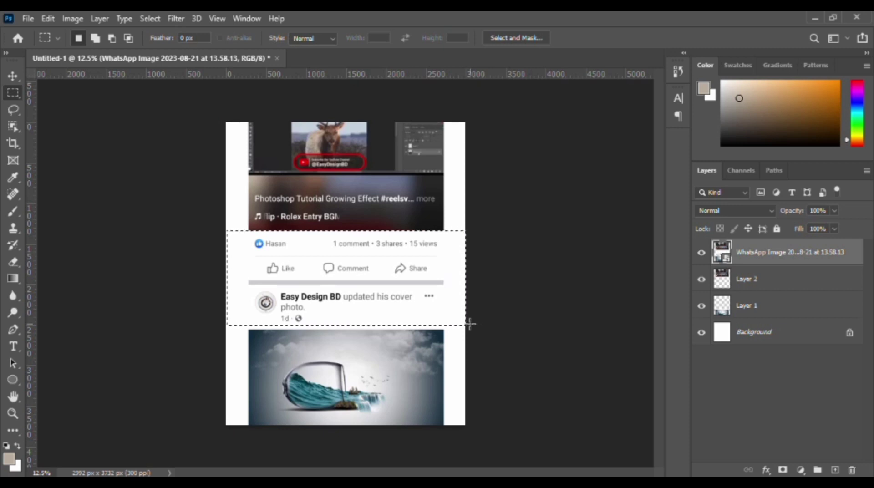
{"action": "key", "text": "Down"}
{"action": "key", "text": "Down"}
{"action": "key", "text": "Down"}
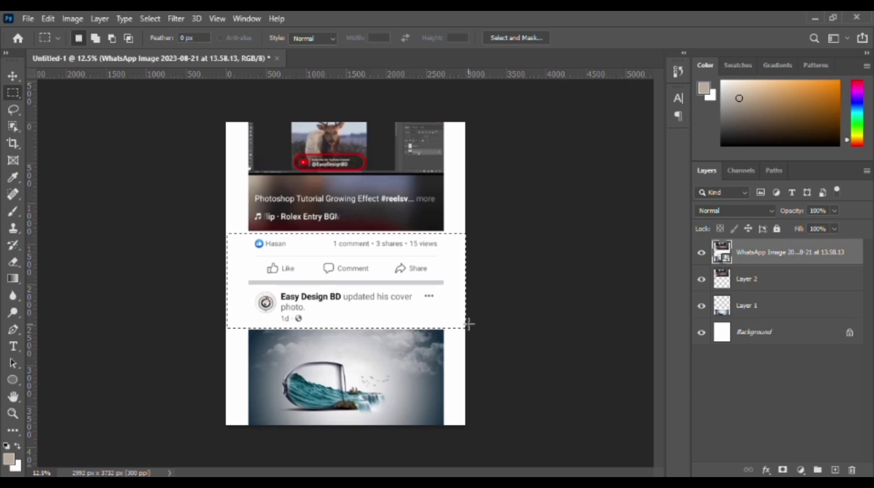
{"action": "key", "text": "ctrl+j"}
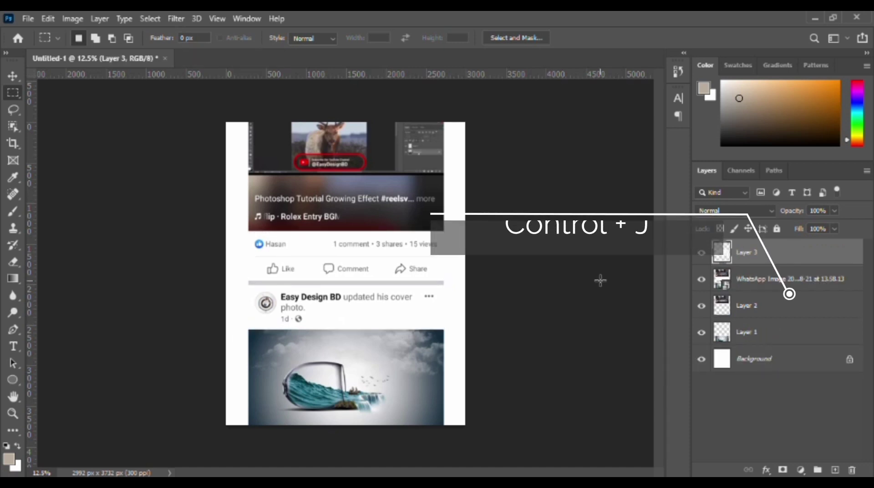
Move Layer 3 between Layer 2 and Layer 1, and delete the original WhatsApp screenshot layer.
{"action": "left_click_drag", "start_coordinate": [799, 258], "coordinate": [774, 317]}
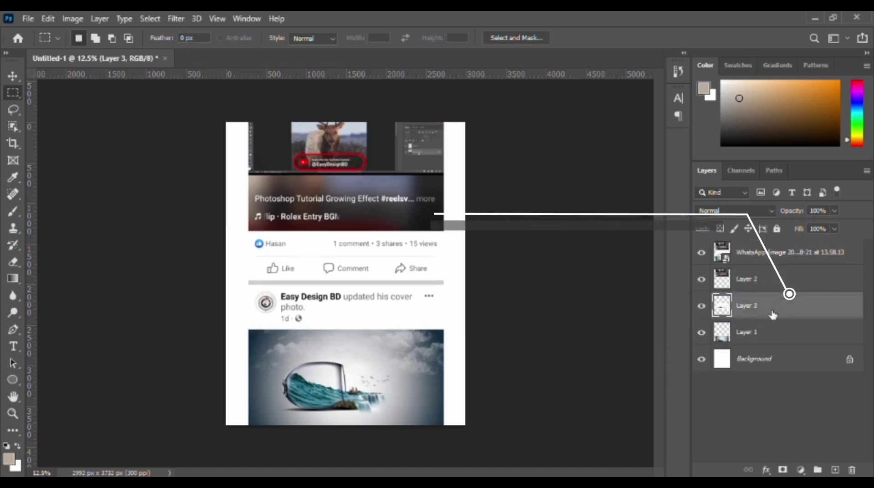
{"action": "left_click", "coordinate": [772, 254]}
{"action": "left_click", "coordinate": [852, 471]}
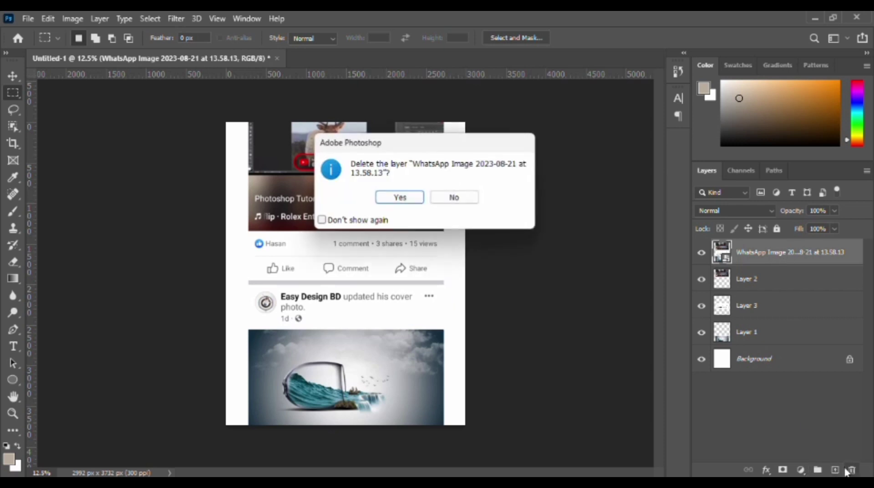
{"action": "key", "text": "Return"}
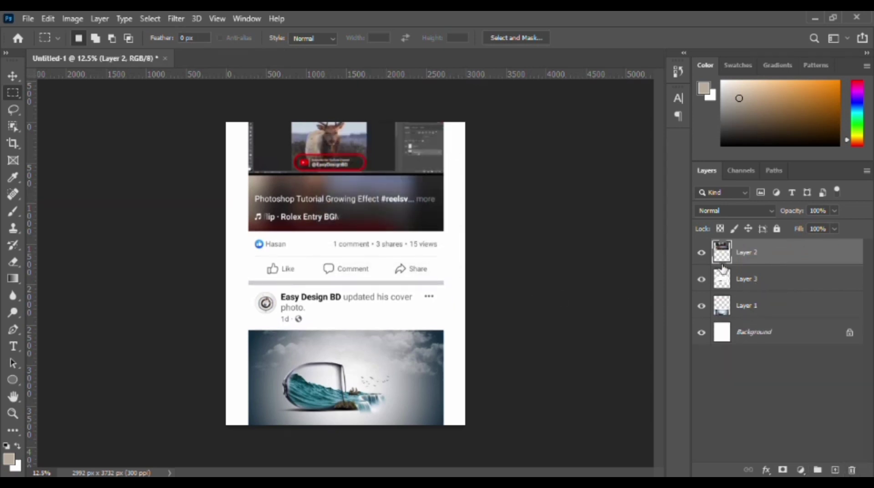
Hide and show Layer 2, Layer 3 and Layer 1 one after another to check what each contains.
{"action": "left_click", "coordinate": [701, 253]}
{"action": "left_click", "coordinate": [702, 255]}
{"action": "left_click", "coordinate": [700, 281]}
{"action": "left_click", "coordinate": [701, 280]}
{"action": "left_click", "coordinate": [704, 306]}
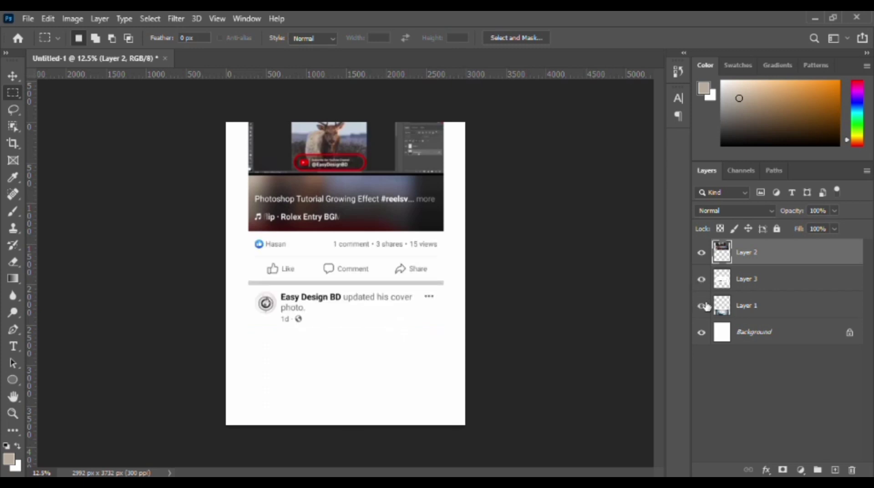
{"action": "left_click", "coordinate": [704, 306]}
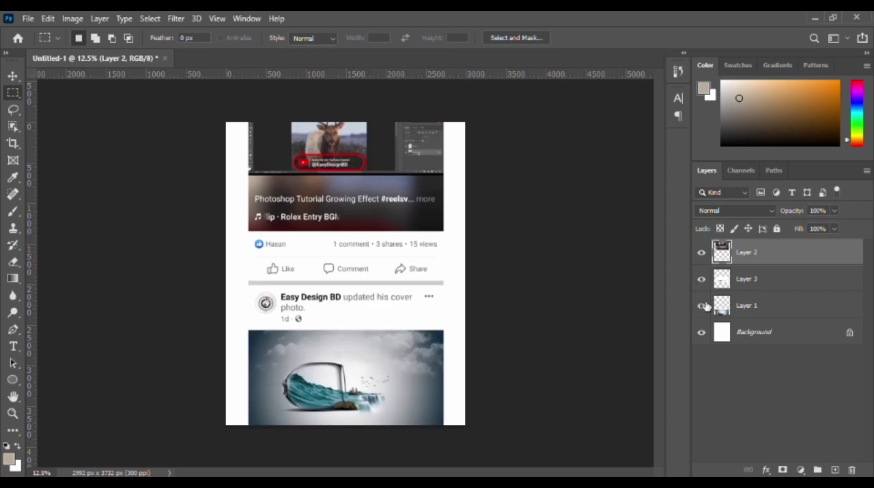
On Layer 1, make a rectangular selection across the full canvas width from slightly above the cover photo down to the lower edge.
{"action": "left_click", "coordinate": [730, 311]}
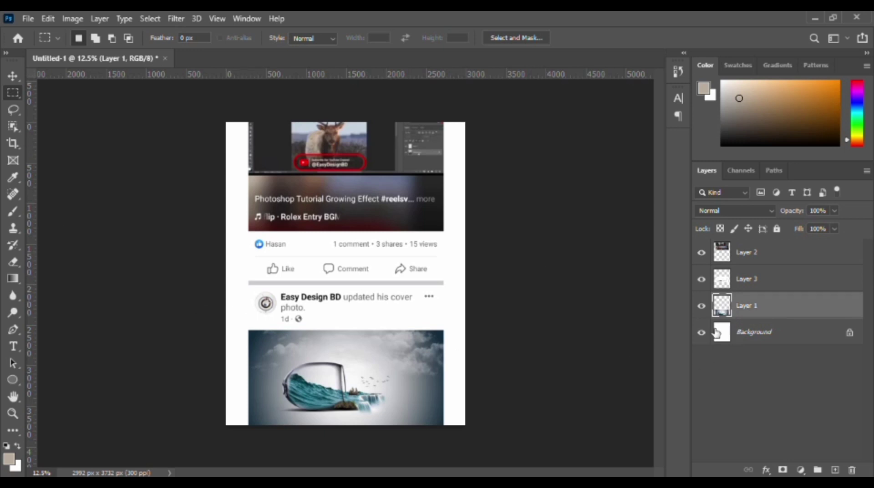
{"action": "left_click", "coordinate": [13, 76]}
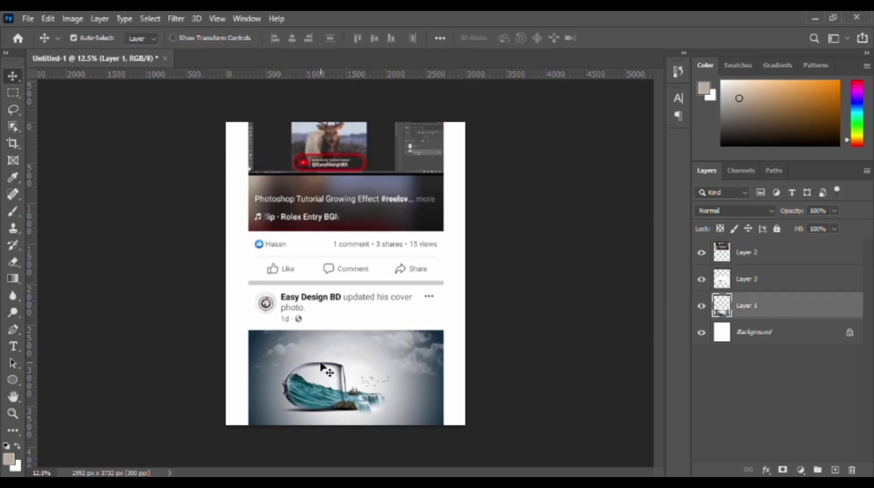
{"action": "left_click", "coordinate": [13, 94]}
{"action": "left_click_drag", "start_coordinate": [215, 332], "coordinate": [514, 455]}
{"action": "key", "text": "Up"}
{"action": "key", "text": "Up"}
{"action": "key", "text": "Up"}
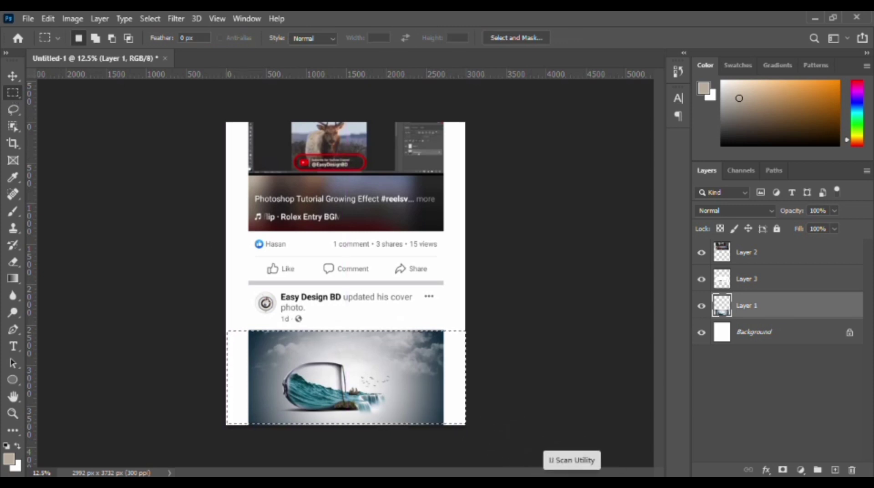
{"action": "left_click_drag", "start_coordinate": [232, 317], "coordinate": [527, 476]}
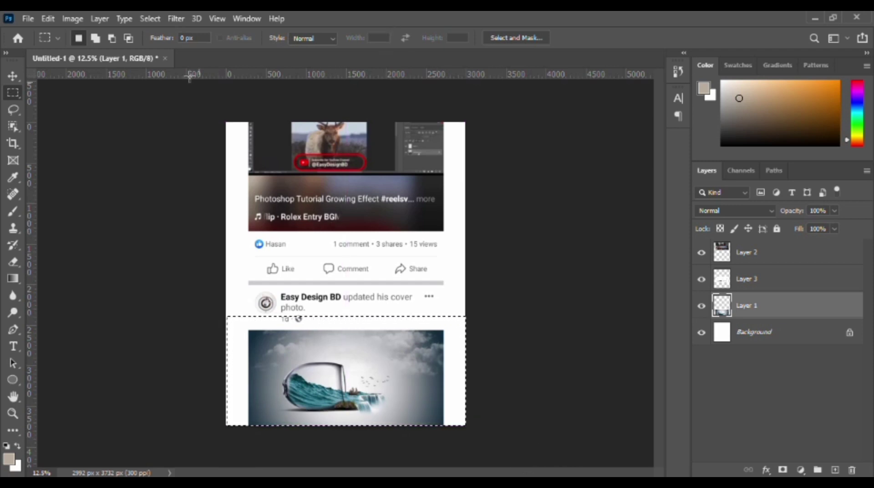
Fill the selected lower area of Layer 1 with the orange colour ff5a00 in Normal mode at 100% opacity.
{"action": "left_click", "coordinate": [48, 17]}
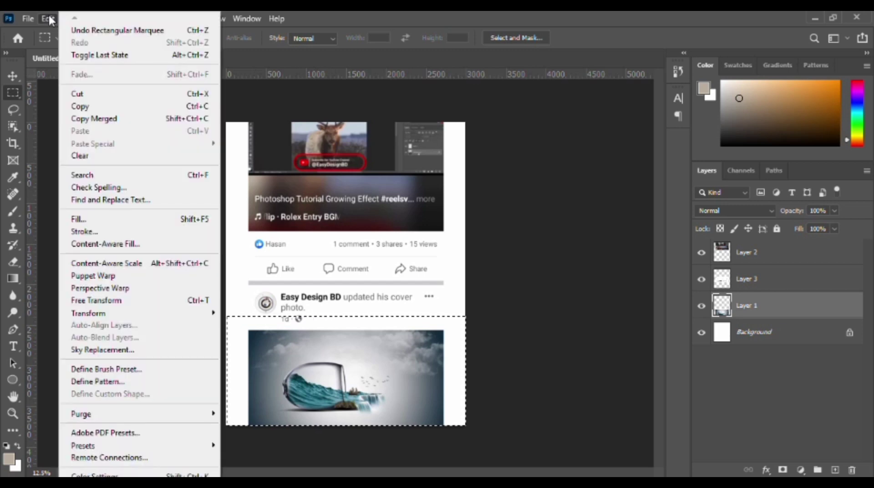
{"action": "left_click", "coordinate": [105, 220]}
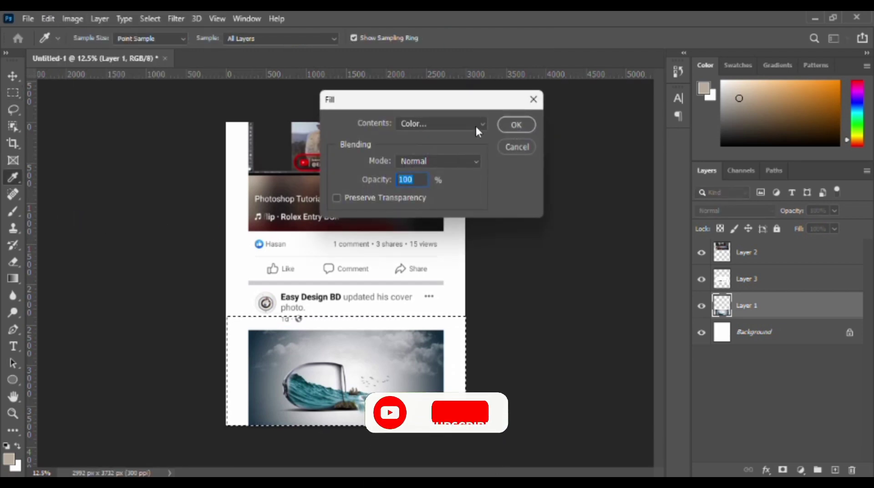
{"action": "left_click", "coordinate": [482, 125]}
{"action": "left_click", "coordinate": [424, 158]}
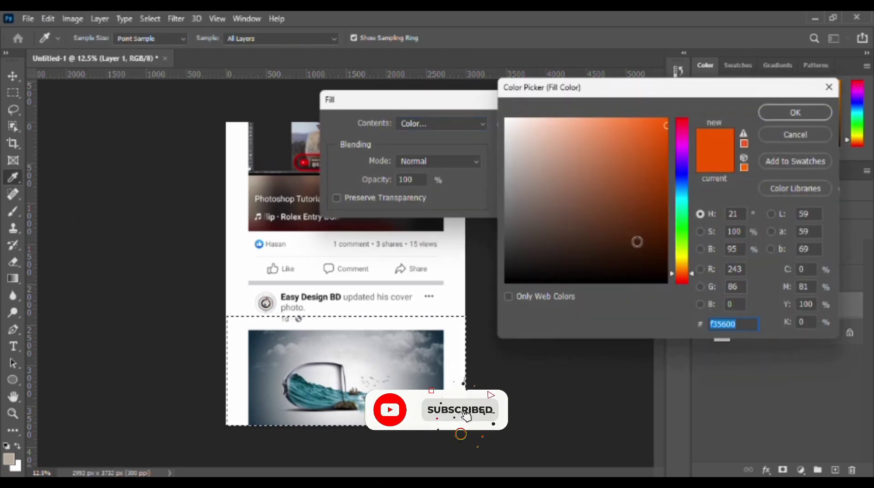
{"action": "mouse_move", "coordinate": [657, 156]}
{"action": "left_mouse_down"}
{"action": "mouse_move", "coordinate": [668, 145]}
{"action": "mouse_move", "coordinate": [667, 120]}
{"action": "left_mouse_up"}
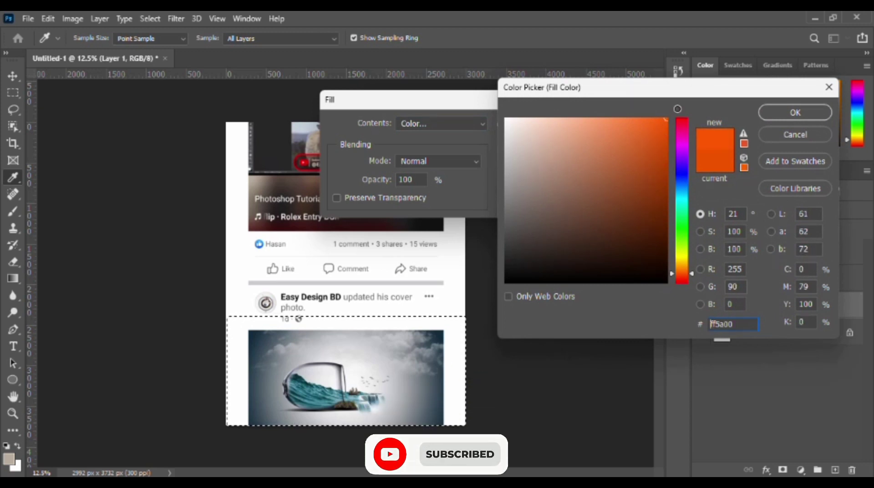
{"action": "left_click", "coordinate": [795, 112]}
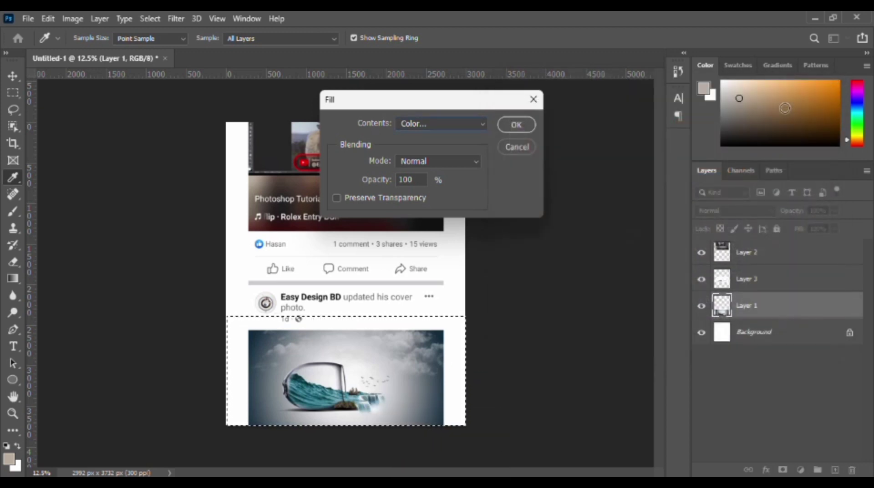
{"action": "left_click", "coordinate": [520, 124]}
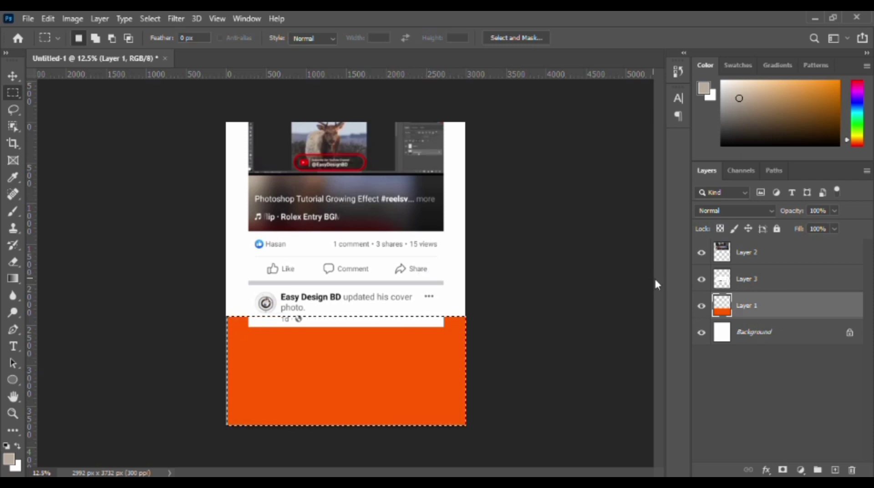
On Layer 2, select the full-width upper area down to just below the video and fill it with the same orange at 100% opacity.
{"action": "left_click", "coordinate": [735, 258]}
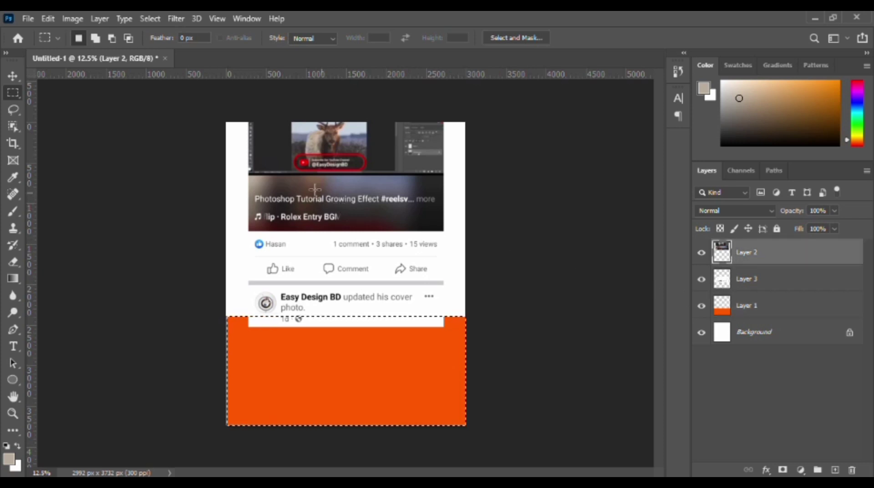
{"action": "left_click_drag", "start_coordinate": [173, 98], "coordinate": [520, 236]}
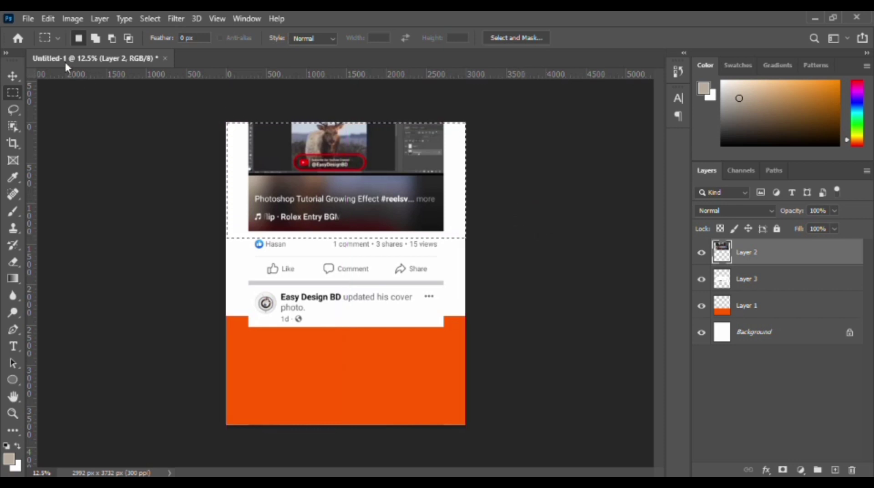
{"action": "left_click", "coordinate": [45, 19]}
{"action": "left_click", "coordinate": [79, 219]}
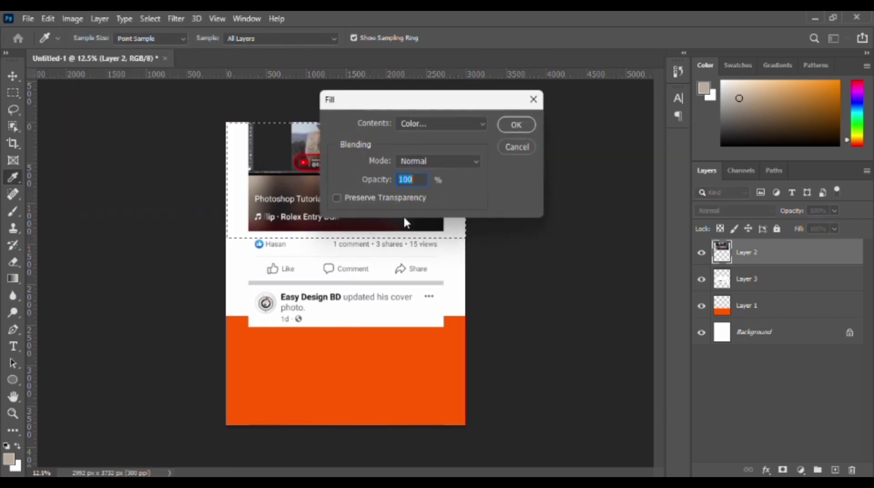
{"action": "left_click", "coordinate": [513, 125]}
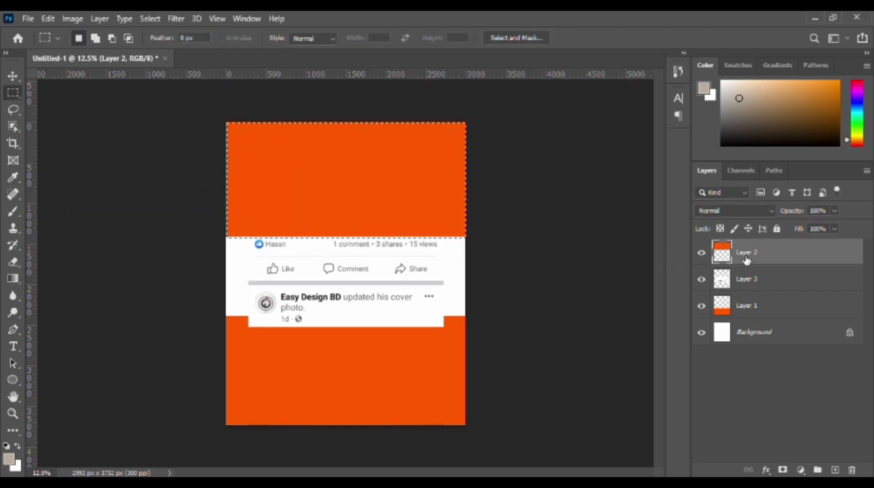
Deselect the upper area, make Layer 3 active and isolate it by hiding Layer 2, Background and Layer 1.
{"action": "left_click", "coordinate": [761, 283]}
{"action": "key", "text": "ctrl+d"}
{"action": "key", "text": "v"}
{"action": "left_click", "coordinate": [702, 252]}
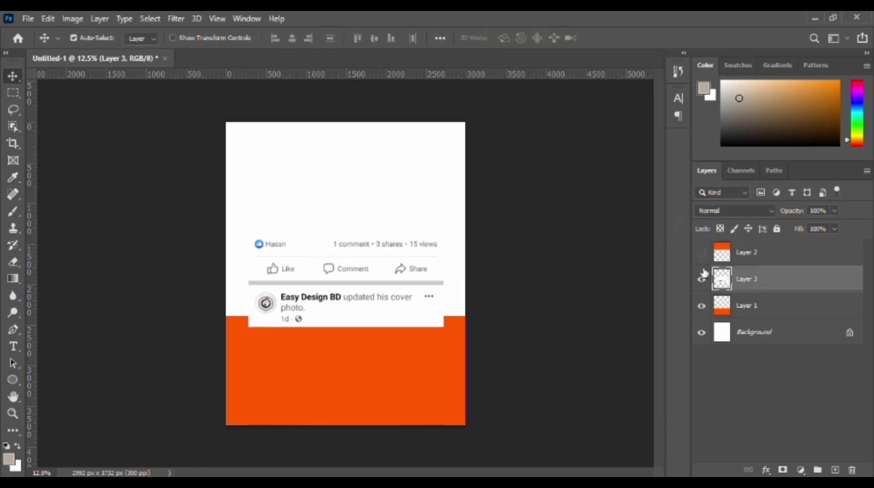
{"action": "left_click", "coordinate": [701, 332]}
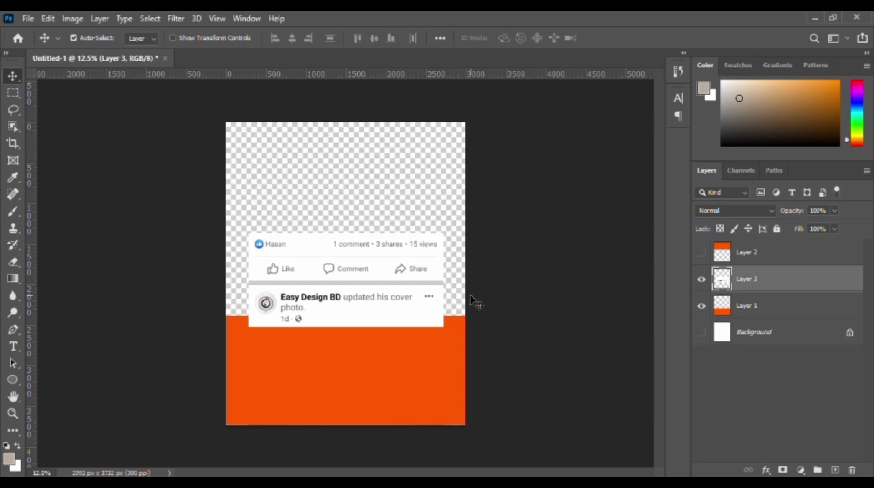
{"action": "left_click", "coordinate": [702, 306]}
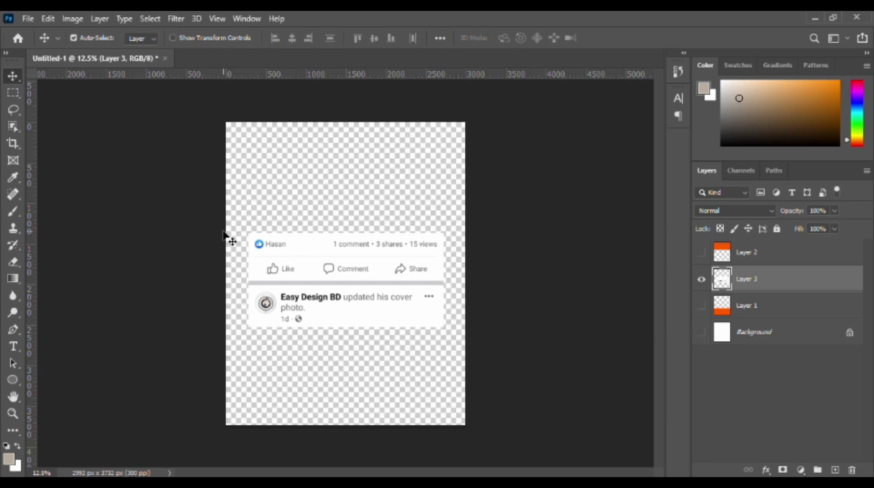
Stretch the Layer 3 post strip across the full canvas width, at 122.47% width and 113.79% height, keeping it between the two block areas.
{"action": "key", "text": "ctrl"}
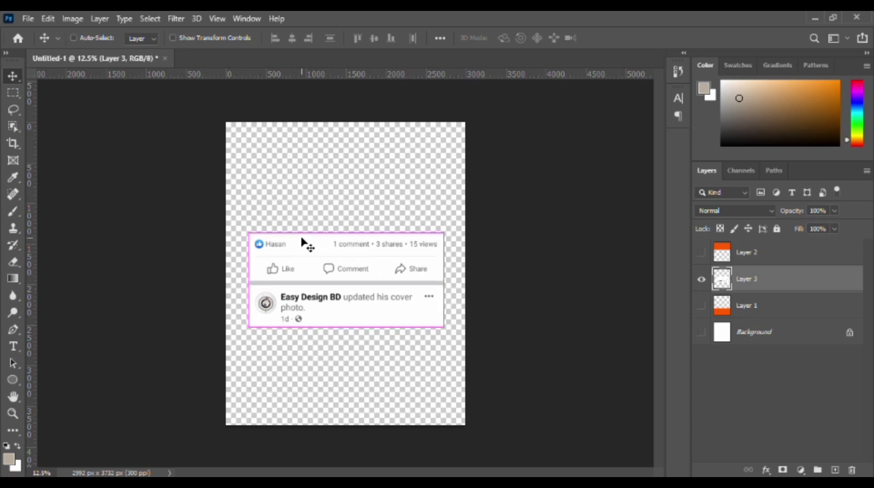
{"action": "key", "text": "ctrl+t"}
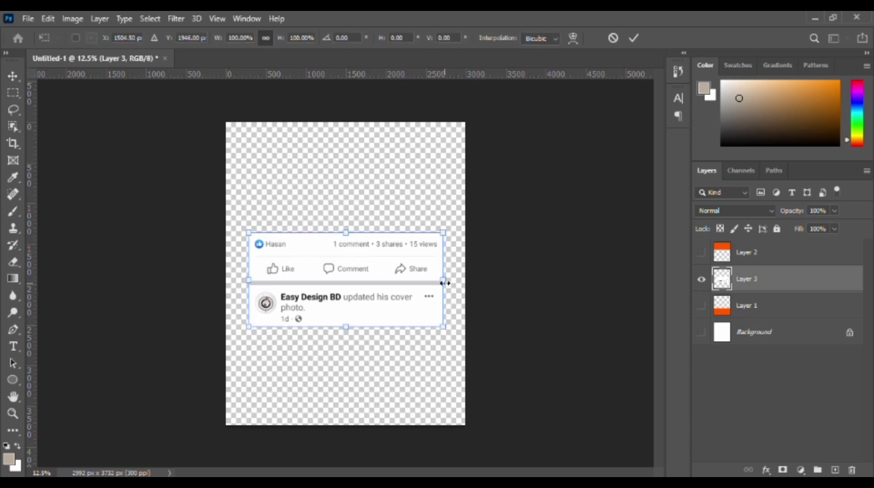
{"action": "left_click_drag", "start_coordinate": [443, 326], "coordinate": [465, 336]}
{"action": "left_click_drag", "start_coordinate": [385, 285], "coordinate": [363, 282]}
{"action": "left_click_drag", "start_coordinate": [441, 332], "coordinate": [465, 334]}
{"action": "left_click_drag", "start_coordinate": [396, 313], "coordinate": [394, 300]}
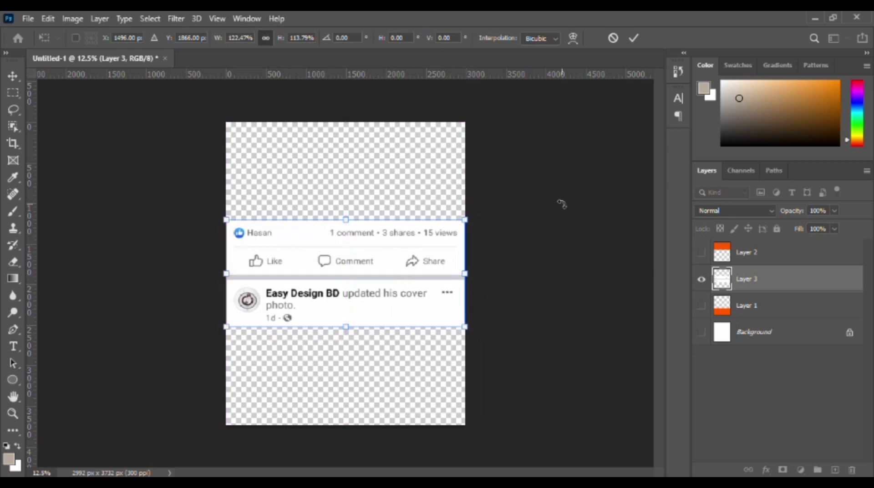
{"action": "left_click", "coordinate": [633, 39]}
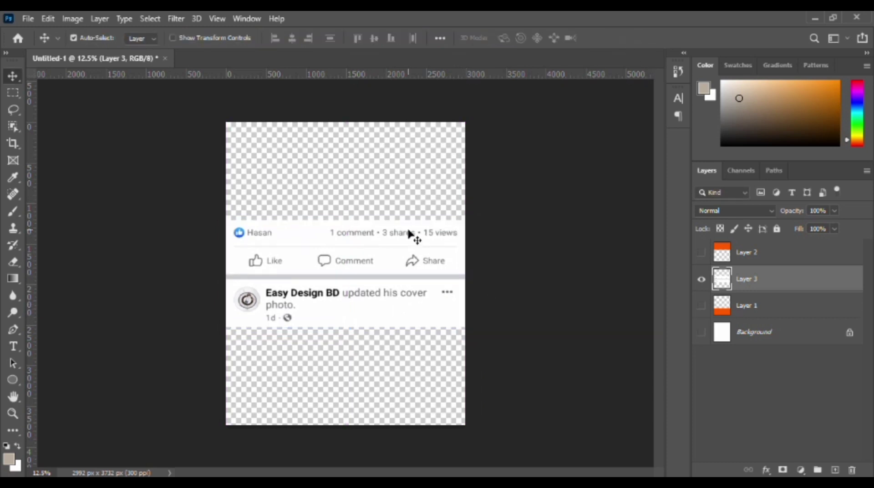
Show Layer 2 and Layer 1 again and shift both orange blocks slightly up, uncovering the reactions row.
{"action": "left_click", "coordinate": [701, 252]}
{"action": "left_click", "coordinate": [702, 306]}
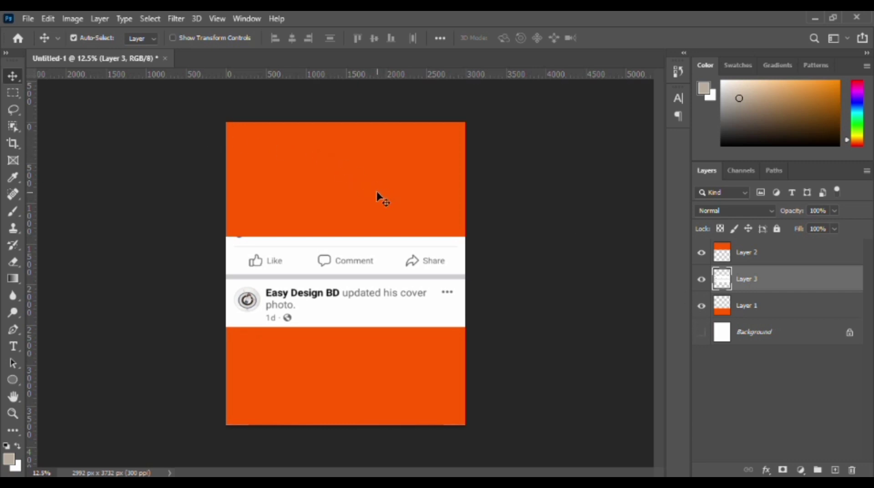
{"action": "mouse_move", "coordinate": [376, 197]}
{"action": "left_mouse_down"}
{"action": "mouse_move", "coordinate": [377, 188]}
{"action": "mouse_move", "coordinate": [393, 194]}
{"action": "left_mouse_up"}
{"action": "left_click", "coordinate": [523, 217]}
{"action": "left_click_drag", "start_coordinate": [351, 363], "coordinate": [350, 354]}
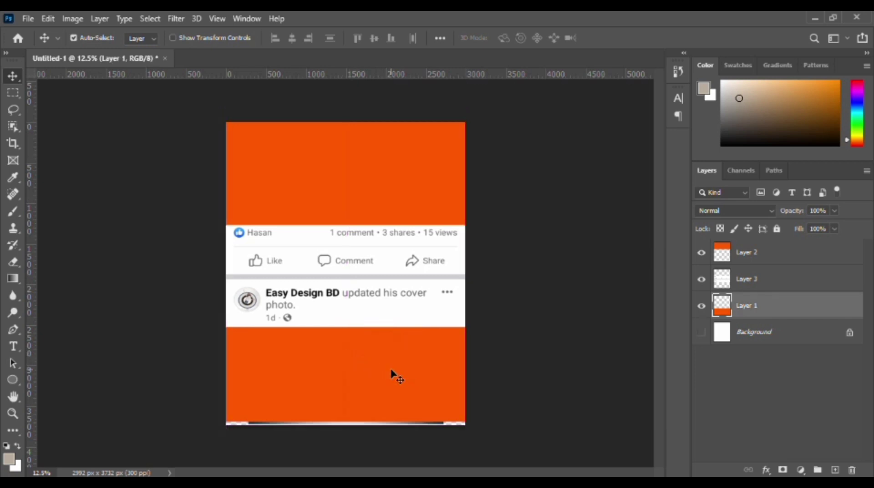
Enlarge the lower orange block on Layer 1 to 104.05% so it covers the canvas's lower edge.
{"action": "key", "text": "ctrl+t"}
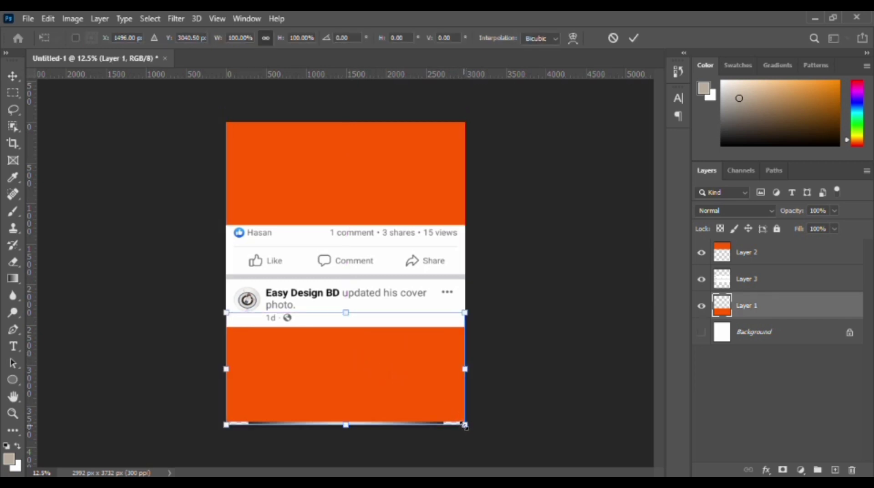
{"action": "left_click_drag", "start_coordinate": [465, 426], "coordinate": [474, 429]}
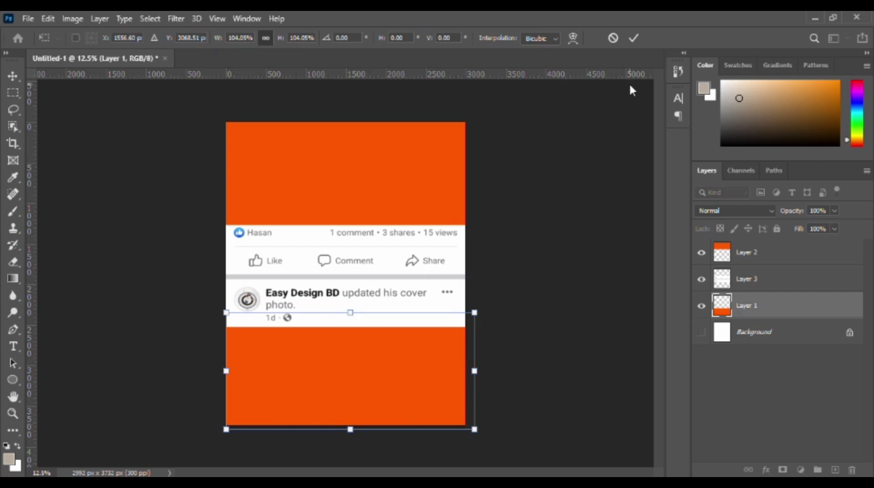
{"action": "left_click", "coordinate": [633, 37]}
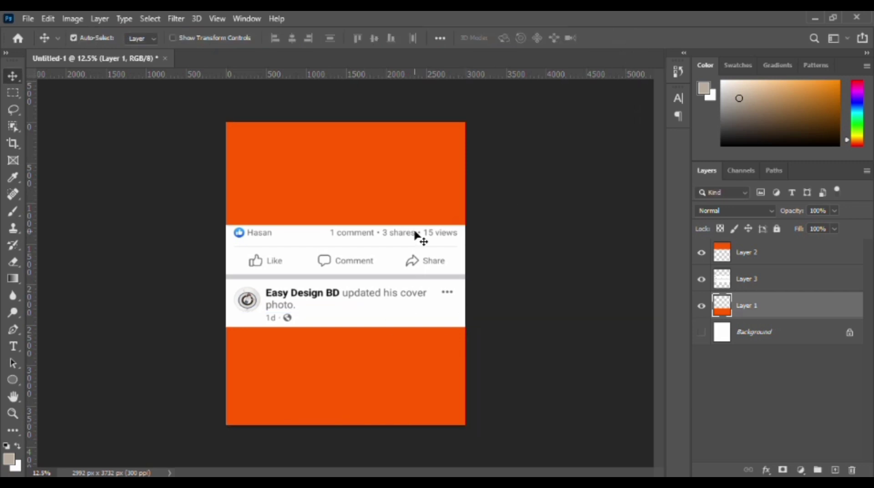
Place the coffee-pouring photo from the Downloads folder as an embedded image above Layer 2.
{"action": "left_click", "coordinate": [334, 160]}
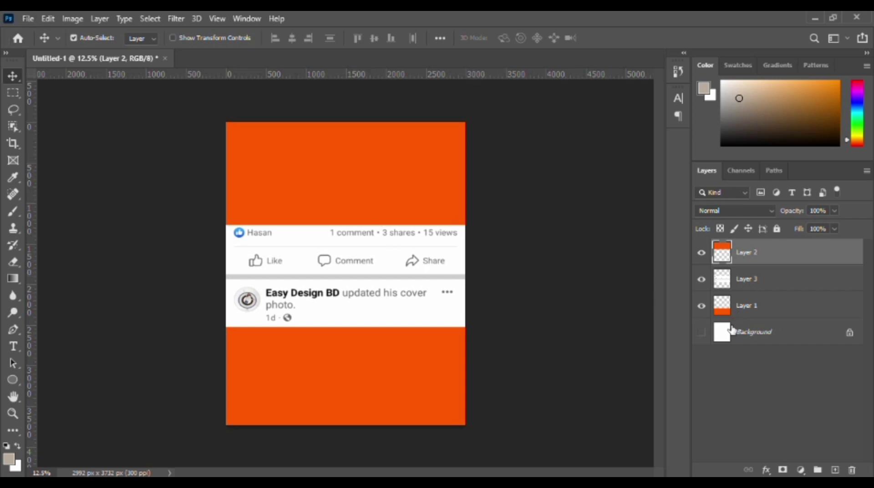
{"action": "left_click", "coordinate": [33, 17]}
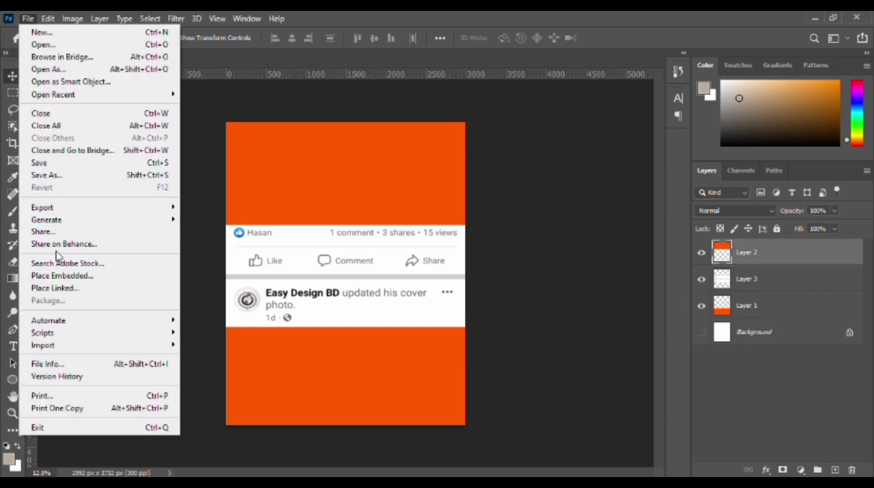
{"action": "left_click", "coordinate": [64, 276]}
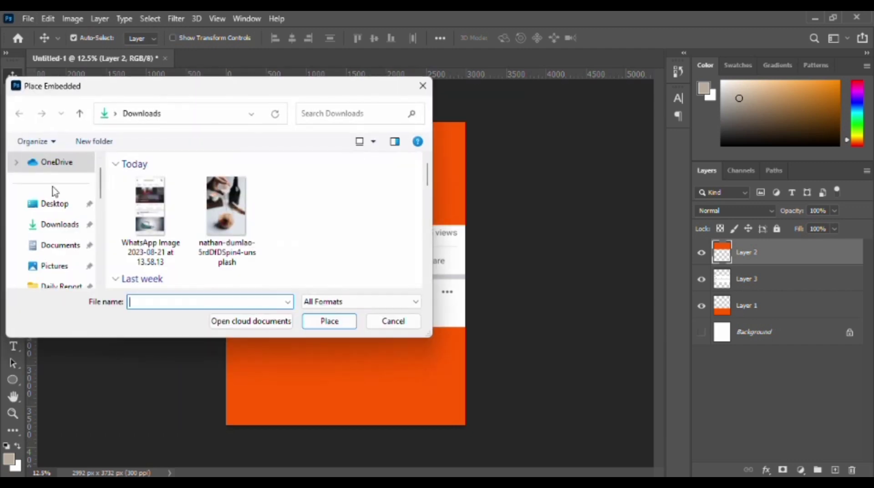
{"action": "left_click", "coordinate": [226, 212]}
{"action": "left_click", "coordinate": [336, 323]}
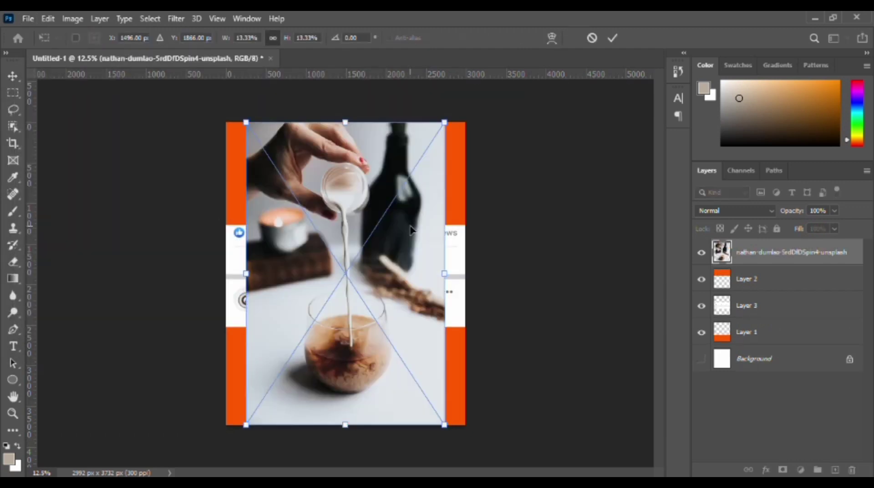
Reduce the placed photo's opacity to 51%, scale it to 11.23% and position its coffee glass over the lower orange block.
{"action": "left_click", "coordinate": [838, 210]}
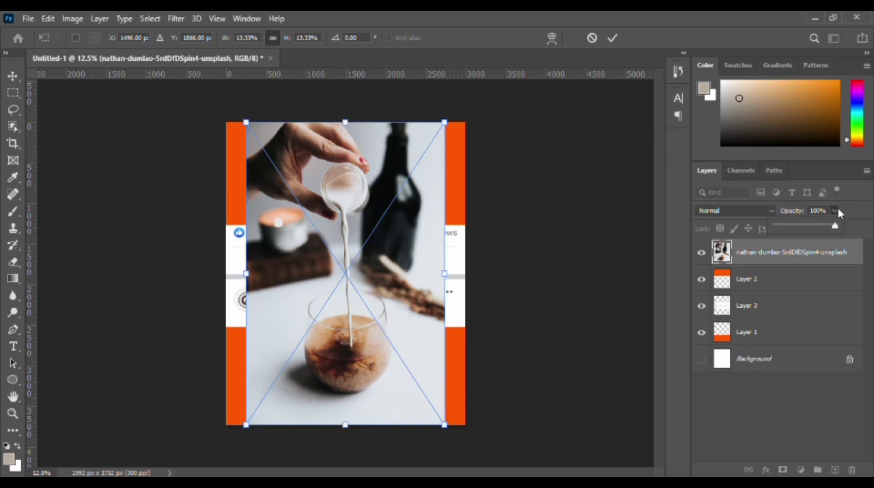
{"action": "left_click_drag", "start_coordinate": [832, 230], "coordinate": [808, 232]}
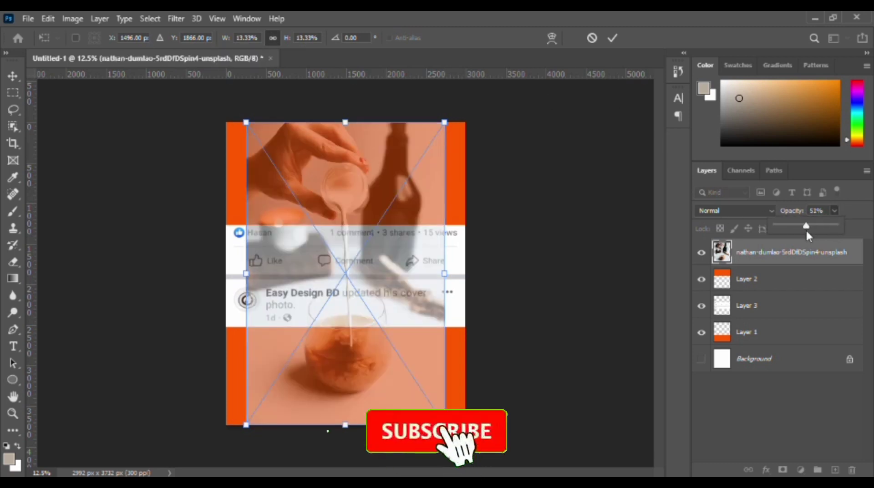
{"action": "left_click_drag", "start_coordinate": [380, 275], "coordinate": [380, 310]}
{"action": "left_click_drag", "start_coordinate": [446, 161], "coordinate": [440, 170]}
{"action": "left_click_drag", "start_coordinate": [388, 327], "coordinate": [392, 324]}
{"action": "left_click_drag", "start_coordinate": [441, 166], "coordinate": [428, 186]}
{"action": "left_click_drag", "start_coordinate": [368, 333], "coordinate": [366, 325]}
{"action": "left_click_drag", "start_coordinate": [423, 182], "coordinate": [421, 187]}
{"action": "left_click_drag", "start_coordinate": [370, 345], "coordinate": [373, 352]}
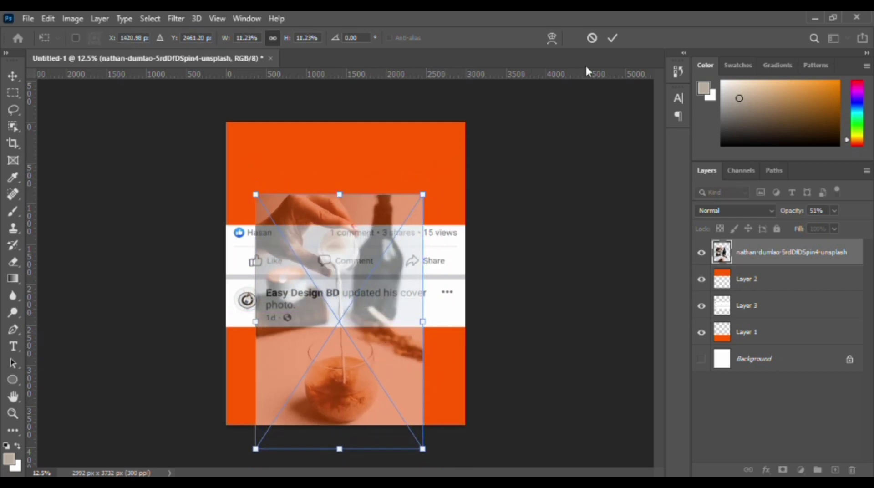
{"action": "left_click", "coordinate": [612, 38]}
Restore the coffee photo's opacity to 100% and rasterize its layer.
{"action": "left_click", "coordinate": [834, 211]}
{"action": "left_click_drag", "start_coordinate": [830, 224], "coordinate": [864, 224]}
{"action": "left_click", "coordinate": [412, 221]}
{"action": "key", "text": "m"}
{"action": "right_click", "coordinate": [774, 257]}
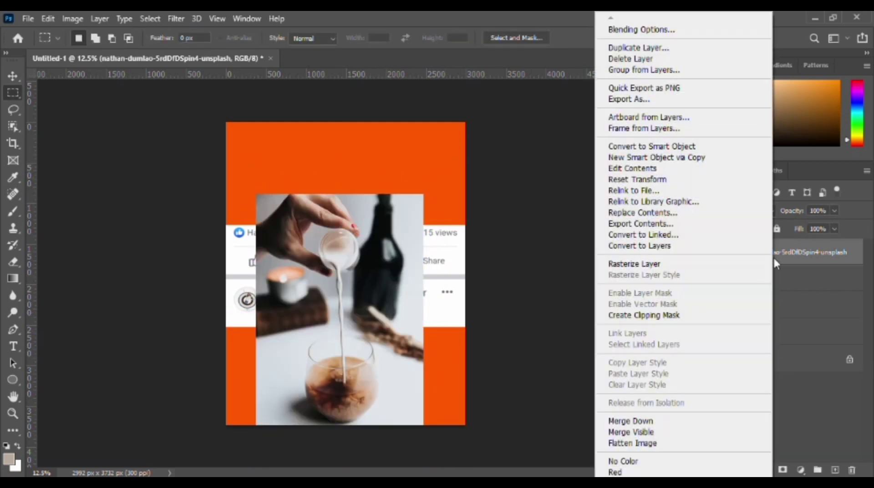
{"action": "left_click", "coordinate": [706, 264]}
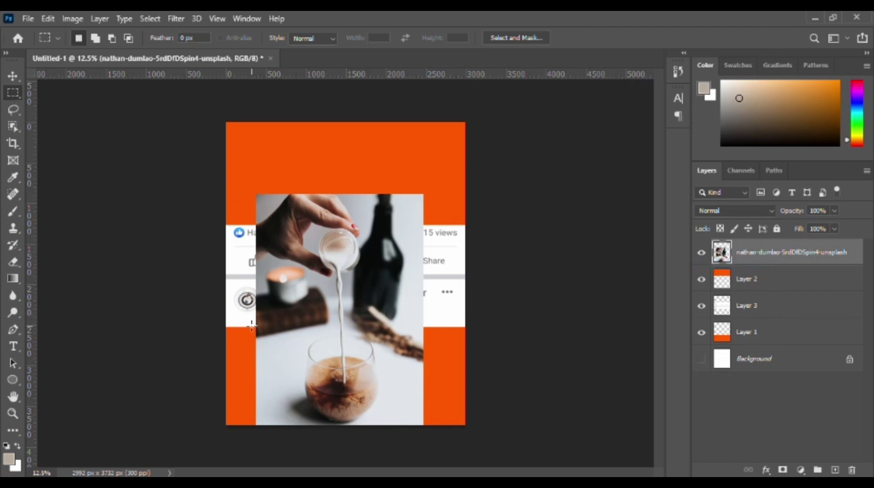
Select the part of the photo above the lower orange block's upper edge and cut it to a new layer.
{"action": "left_click_drag", "start_coordinate": [251, 326], "coordinate": [436, 171]}
{"action": "key", "text": "ctrl+x"}
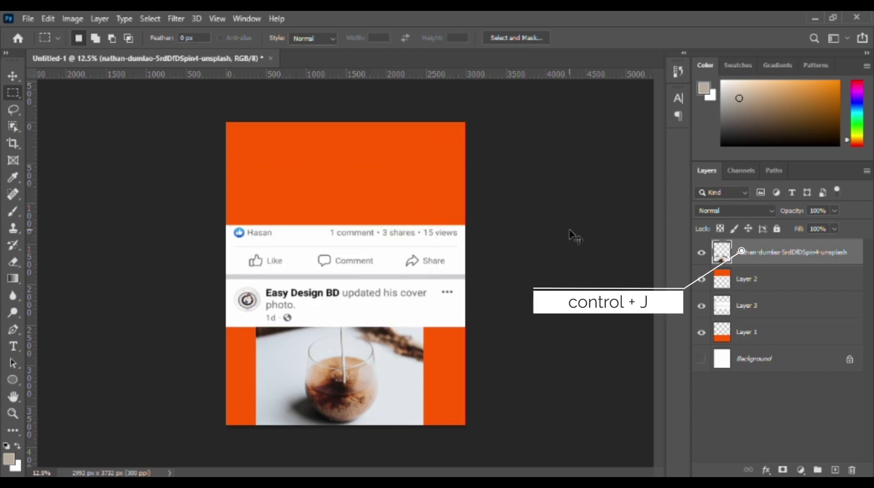
{"action": "key", "text": "ctrl+j"}
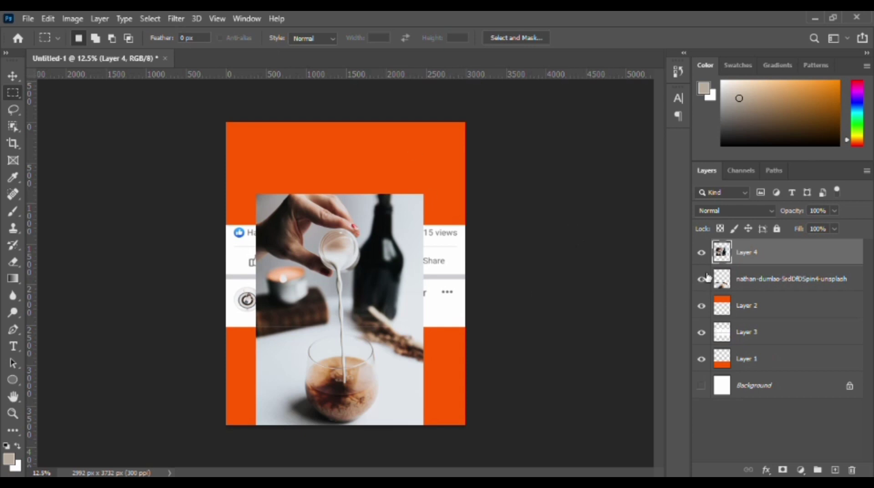
Hide and show Layer 4 and the coffee photo layer to check how the photo was split.
{"action": "left_click", "coordinate": [702, 253]}
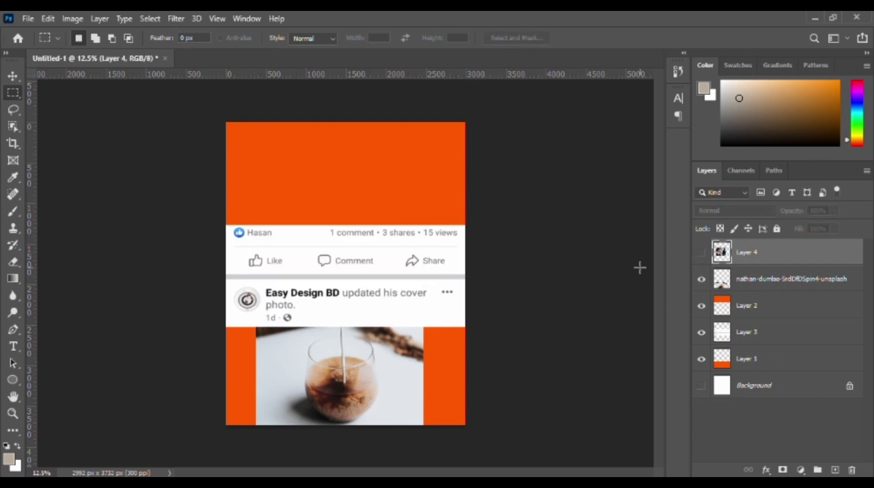
{"action": "left_click", "coordinate": [701, 279]}
{"action": "left_click", "coordinate": [702, 278]}
{"action": "left_click", "coordinate": [701, 253]}
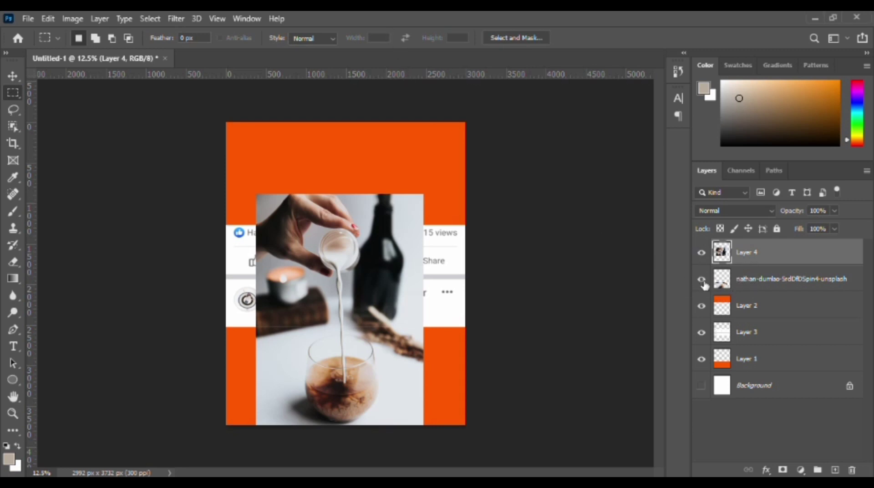
Move the hand-and-bottle part on Layer 4 up, scale it to 174.49% and position its lower edge just above the post's date line.
{"action": "left_click", "coordinate": [13, 76]}
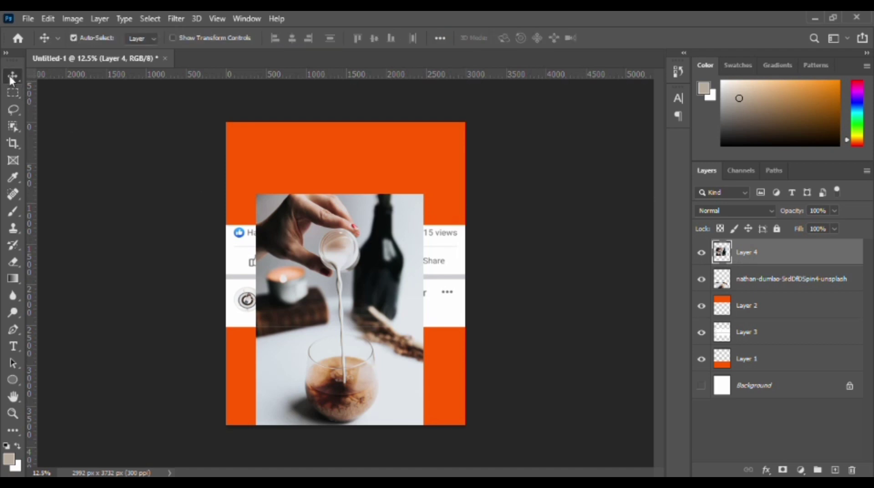
{"action": "left_click_drag", "start_coordinate": [358, 278], "coordinate": [354, 210]}
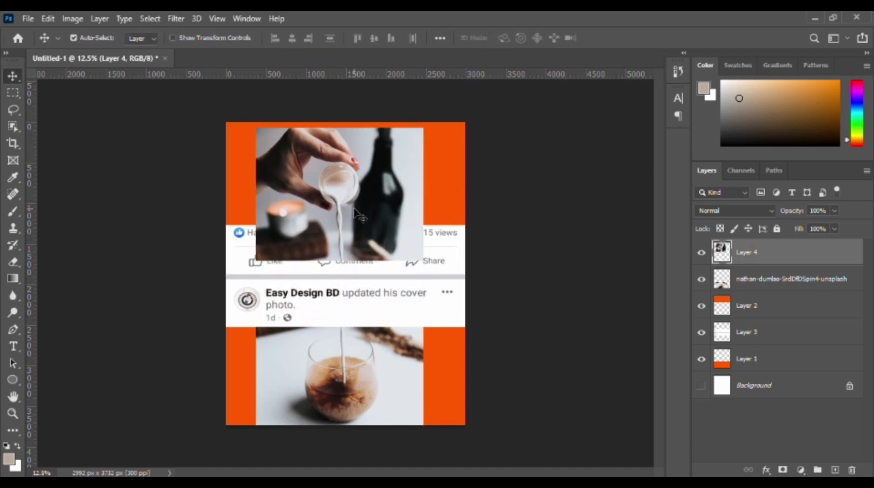
{"action": "key", "text": "ctrl+t"}
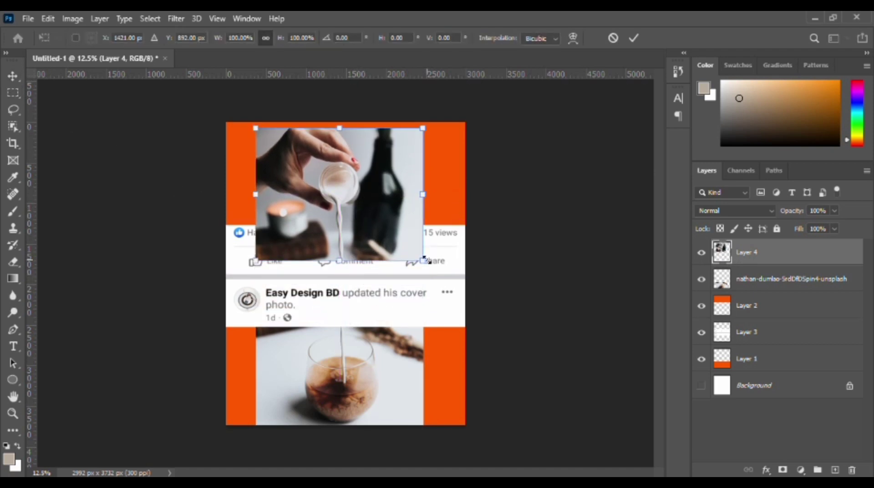
{"action": "left_click_drag", "start_coordinate": [425, 259], "coordinate": [547, 359]}
{"action": "left_click_drag", "start_coordinate": [449, 292], "coordinate": [393, 275]}
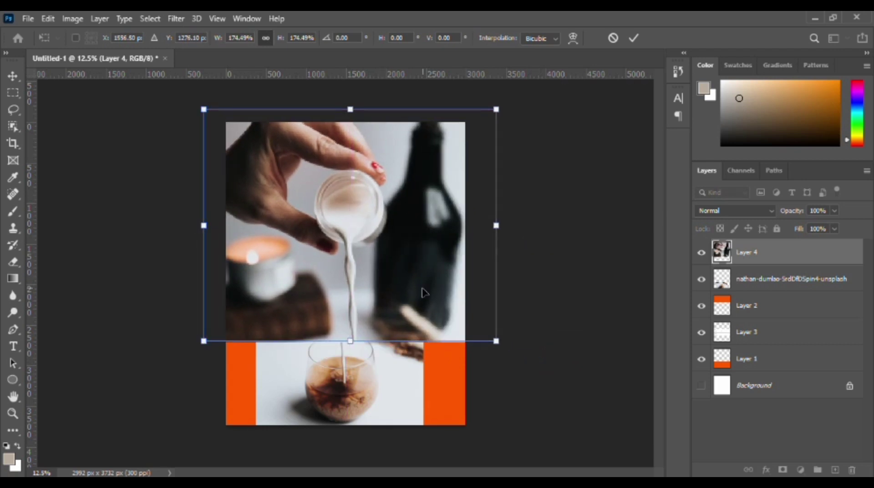
{"action": "left_click", "coordinate": [633, 38]}
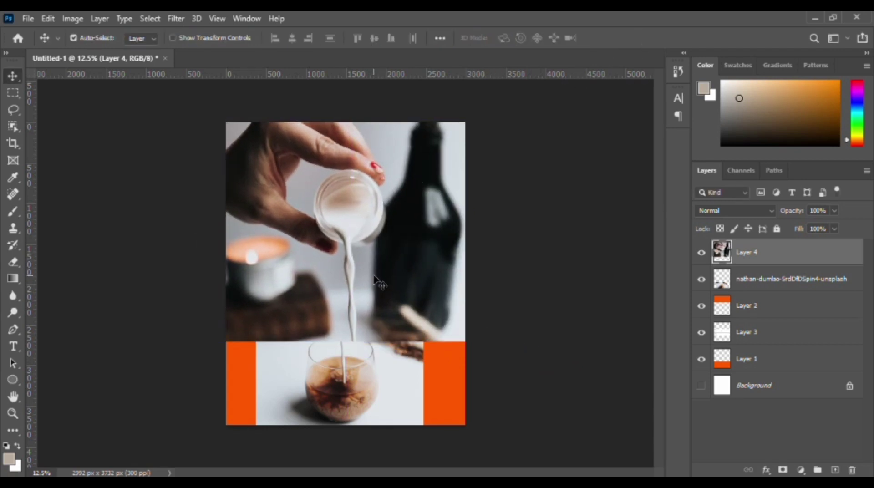
{"action": "scroll", "coordinate": [345, 249], "scroll_direction": "up", "scroll_amount": 5}
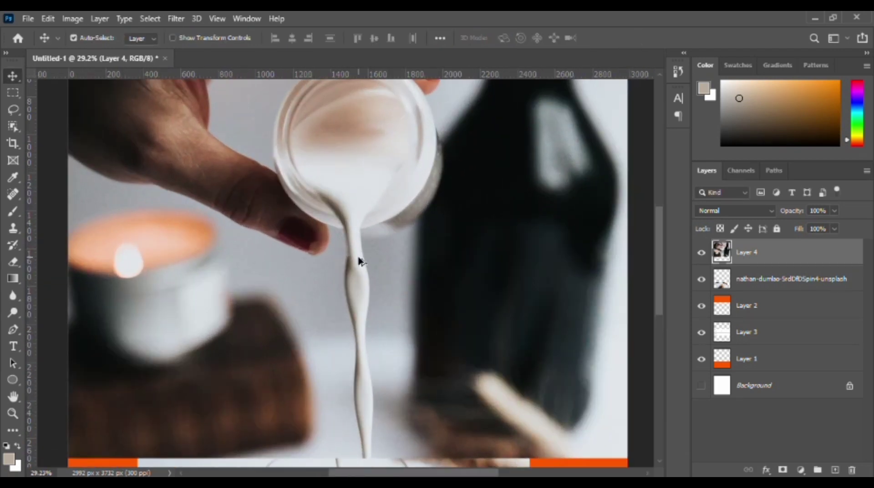
{"action": "left_click_drag", "start_coordinate": [435, 312], "coordinate": [445, 256]}
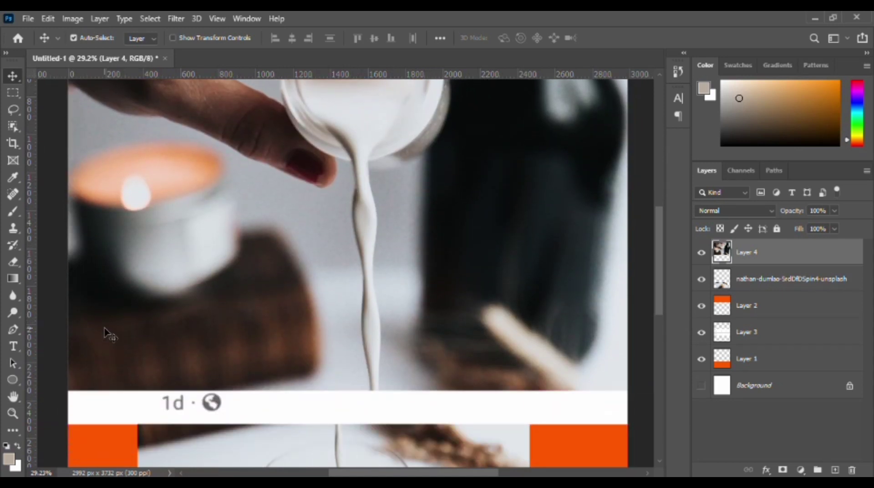
Start a Pen path beside the milk stream below the cup's rim and trace the milk's outline inside the cup on Layer 4.
{"action": "left_click", "coordinate": [13, 330]}
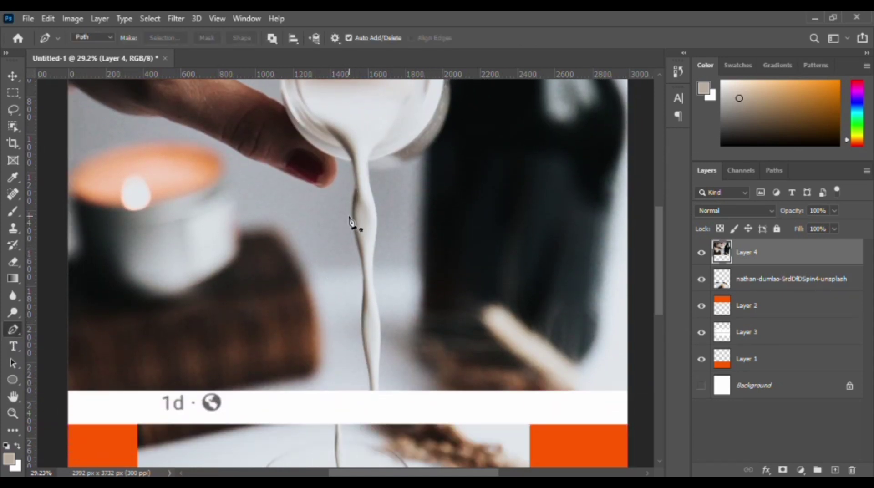
{"action": "left_click", "coordinate": [355, 176]}
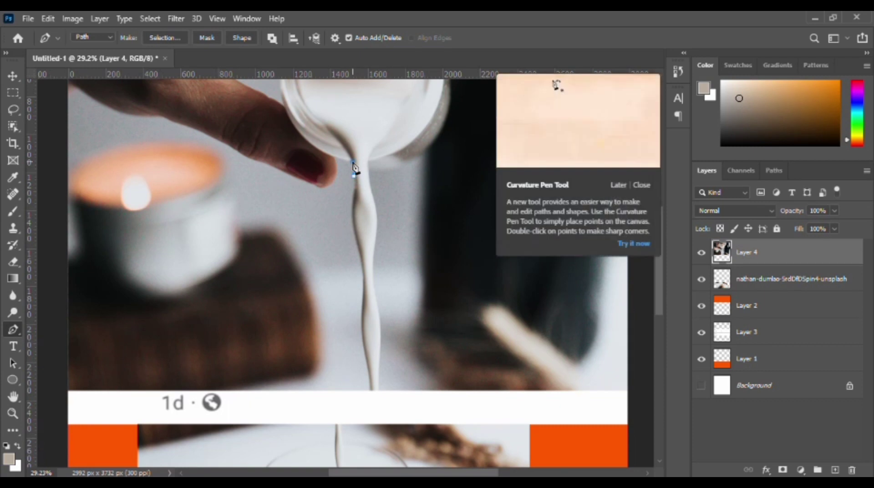
{"action": "left_click", "coordinate": [351, 156]}
{"action": "left_click", "coordinate": [331, 137]}
{"action": "left_click", "coordinate": [326, 129]}
{"action": "left_click", "coordinate": [320, 121]}
{"action": "left_click", "coordinate": [317, 111]}
{"action": "left_click", "coordinate": [321, 103]}
{"action": "left_click", "coordinate": [341, 99]}
{"action": "left_click", "coordinate": [351, 99]}
{"action": "left_click", "coordinate": [365, 98]}
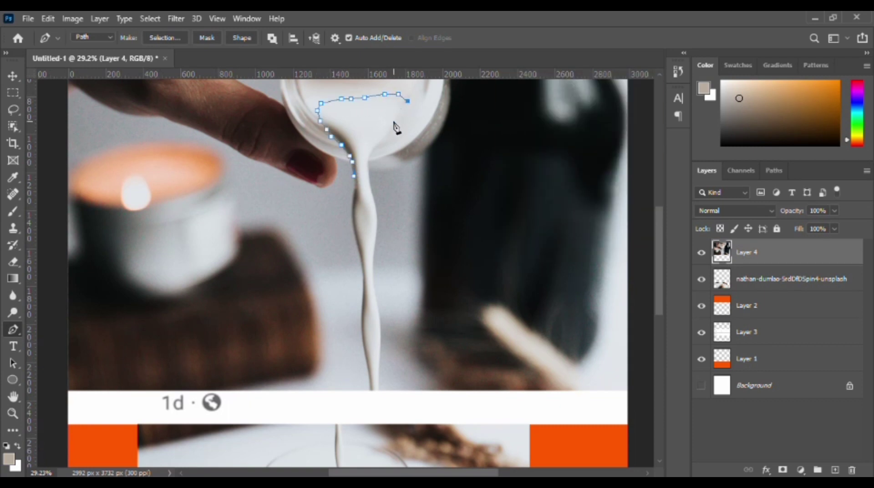
Continue the path down the right edge of the milk stream to the upper photo's lower edge.
{"action": "scroll", "coordinate": [380, 222], "scroll_direction": "up", "scroll_amount": 5}
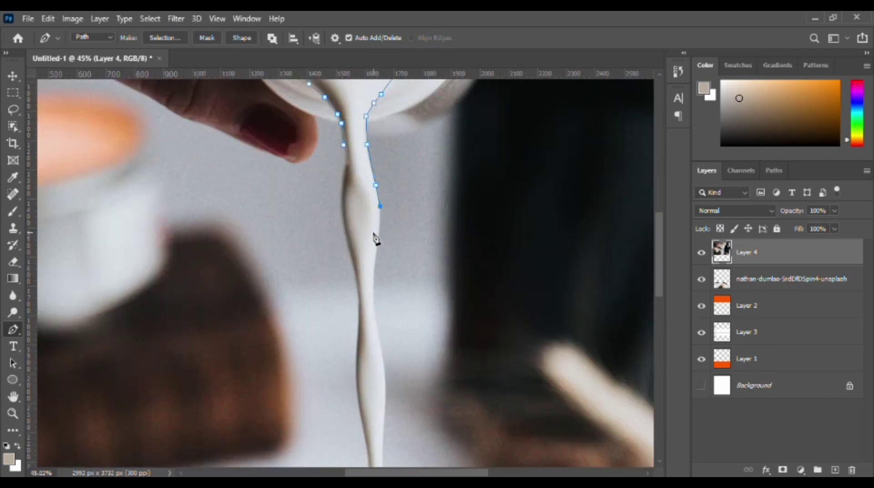
{"action": "left_click", "coordinate": [383, 194]}
{"action": "left_click", "coordinate": [380, 238]}
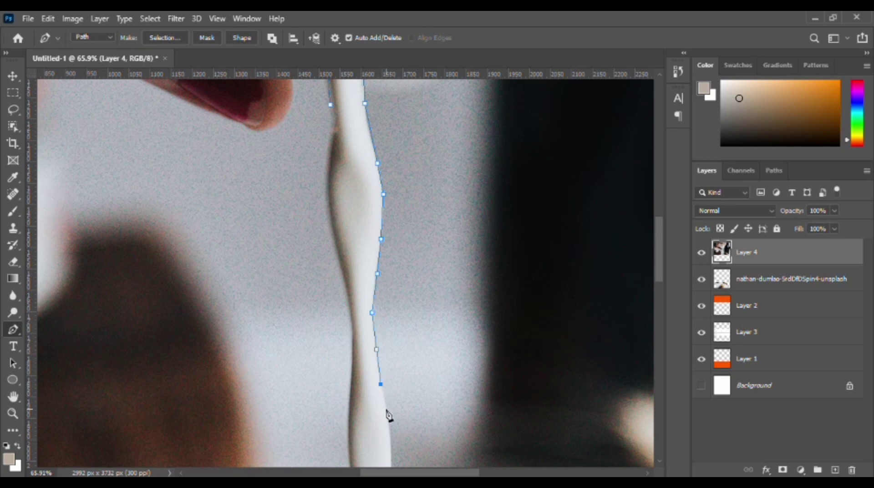
{"action": "scroll", "coordinate": [415, 373], "scroll_direction": "down", "scroll_amount": 4}
{"action": "left_click_drag", "start_coordinate": [439, 355], "coordinate": [406, 175]}
{"action": "left_click", "coordinate": [370, 241]}
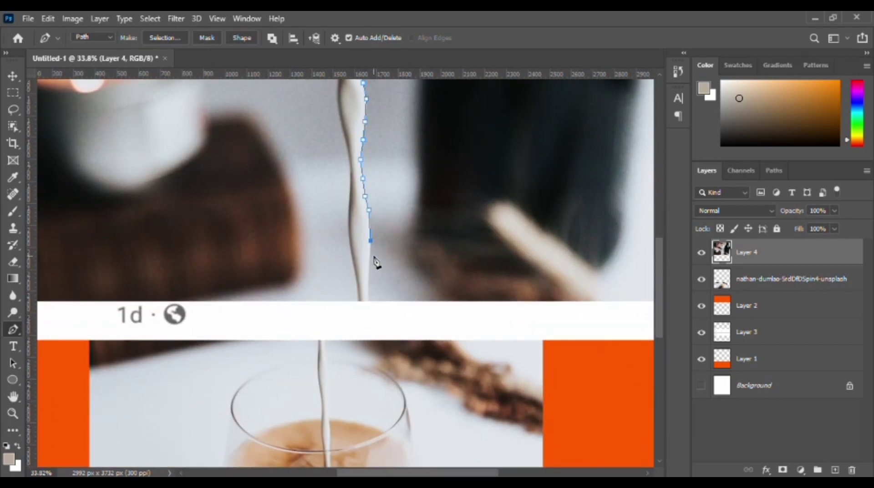
{"action": "left_click", "coordinate": [370, 263]}
{"action": "scroll", "coordinate": [369, 262], "scroll_direction": "up", "scroll_amount": 4}
{"action": "scroll", "coordinate": [370, 263], "scroll_direction": "up", "scroll_amount": 2}
{"action": "left_click", "coordinate": [365, 307]}
{"action": "left_click", "coordinate": [365, 343]}
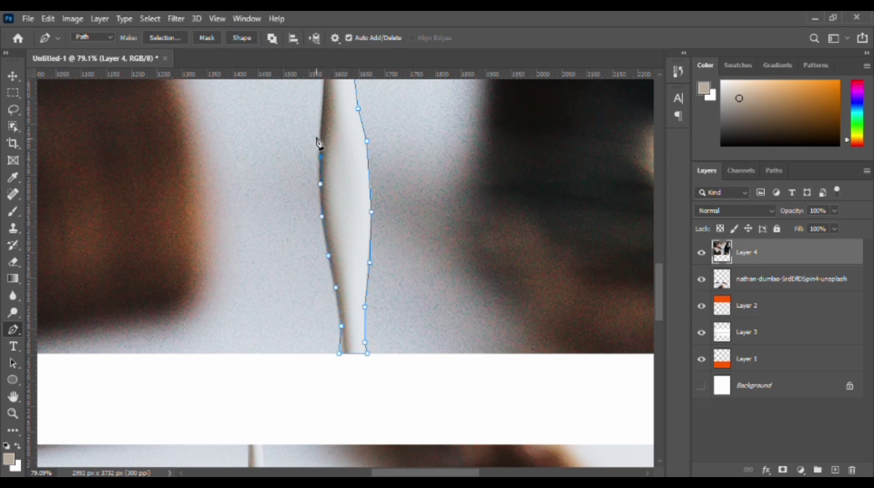
Trace the path back up the left edge of the milk stream and close it at its starting point.
{"action": "left_click_drag", "start_coordinate": [336, 100], "coordinate": [362, 251]}
{"action": "left_click", "coordinate": [351, 208]}
{"action": "left_click", "coordinate": [334, 97]}
{"action": "left_click_drag", "start_coordinate": [334, 97], "coordinate": [378, 256]}
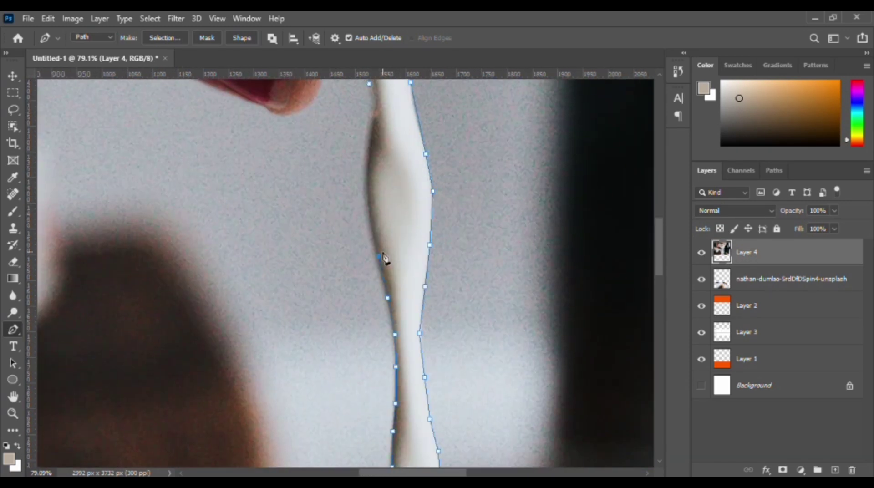
{"action": "scroll", "coordinate": [378, 137], "scroll_direction": "down", "scroll_amount": 9}
Turn the milk path into a new anti-aliased selection with a 0-pixel feather and copy the milk to a new layer.
{"action": "right_click", "coordinate": [397, 162]}
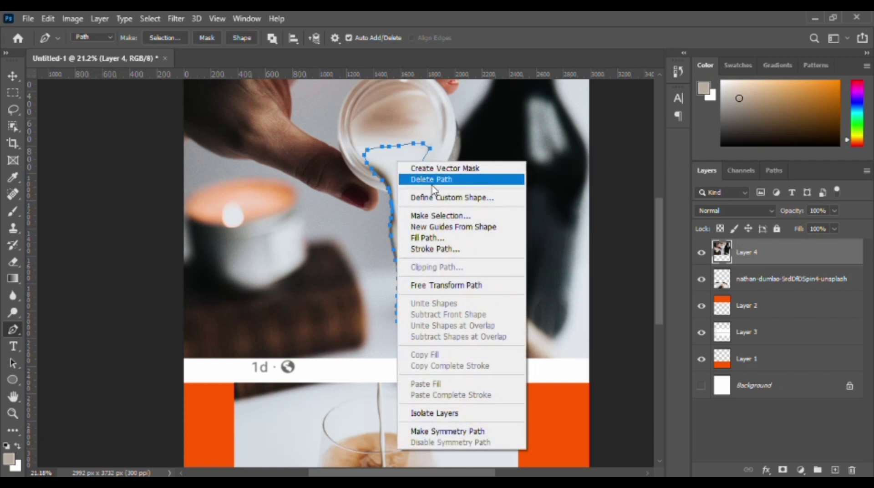
{"action": "left_click", "coordinate": [446, 217]}
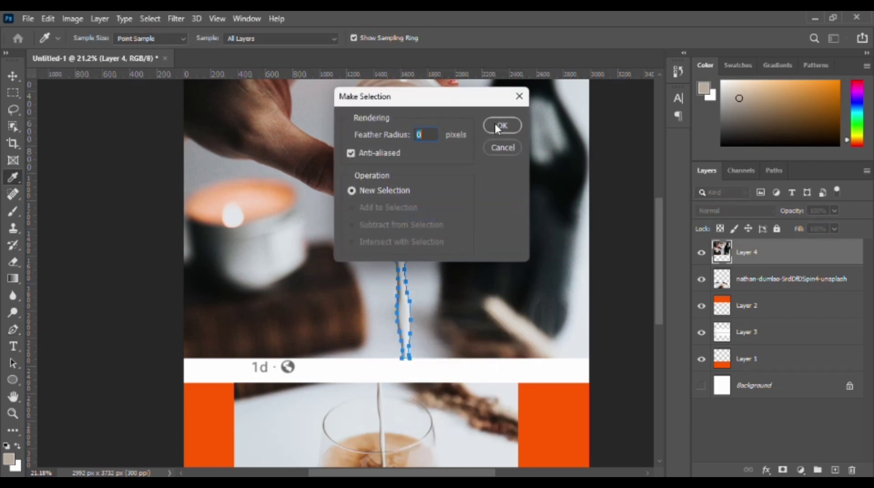
{"action": "left_click", "coordinate": [497, 127]}
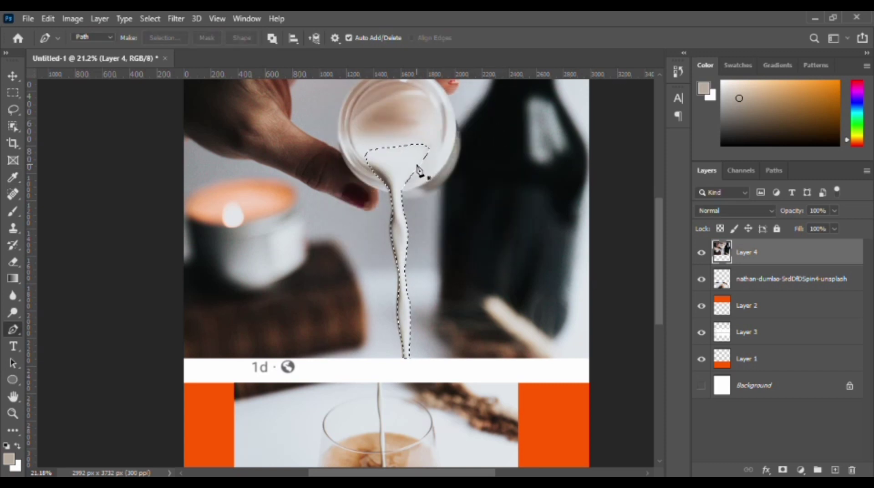
{"action": "key", "text": "ctrl+j"}
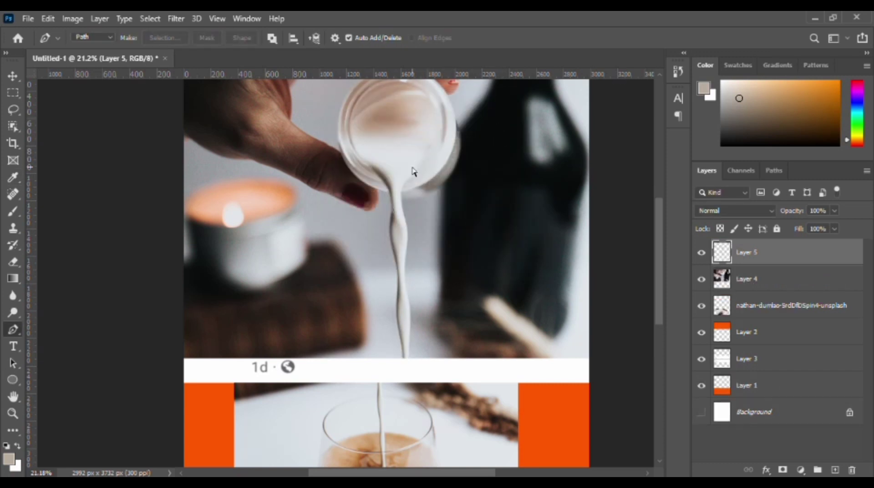
Hide Layer 5 and scale down Layer 4's photo, aligning it with the canvas's left edge and ending it at the grey post divider.
{"action": "key", "text": "ctrl+t"}
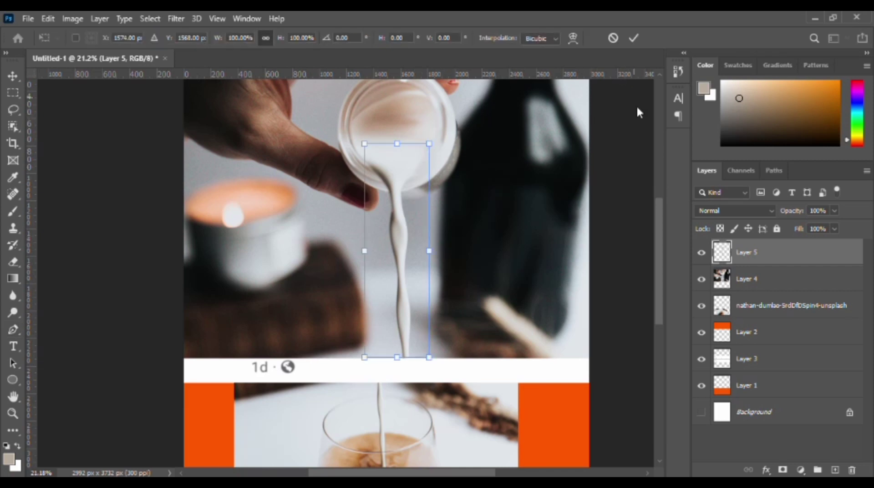
{"action": "left_click", "coordinate": [703, 257]}
{"action": "left_click", "coordinate": [725, 283]}
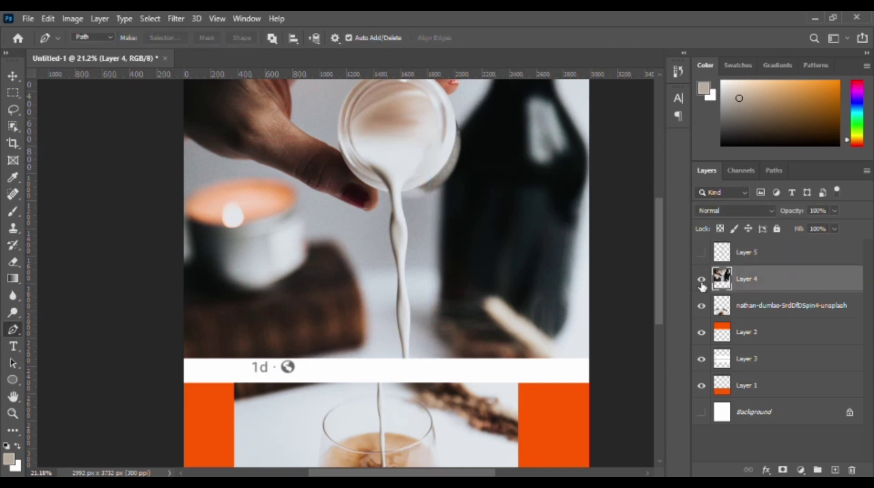
{"action": "key", "text": "ctrl+t"}
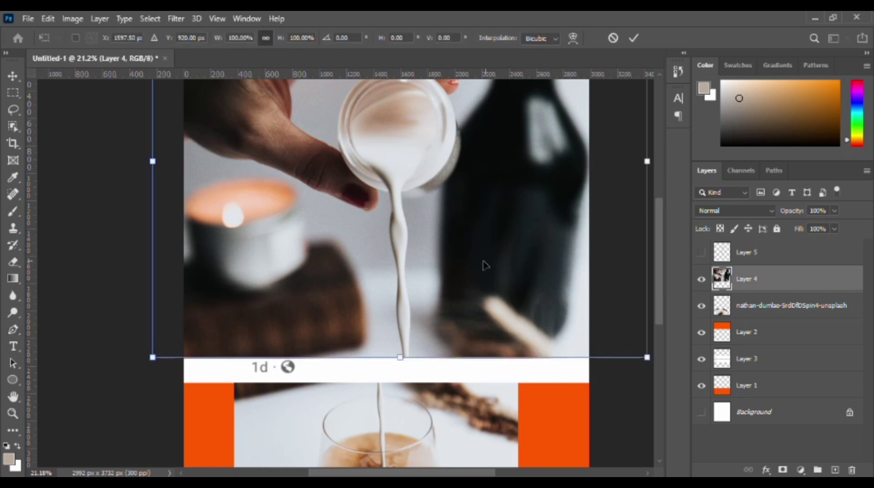
{"action": "scroll", "coordinate": [476, 264], "scroll_direction": "down", "scroll_amount": 5}
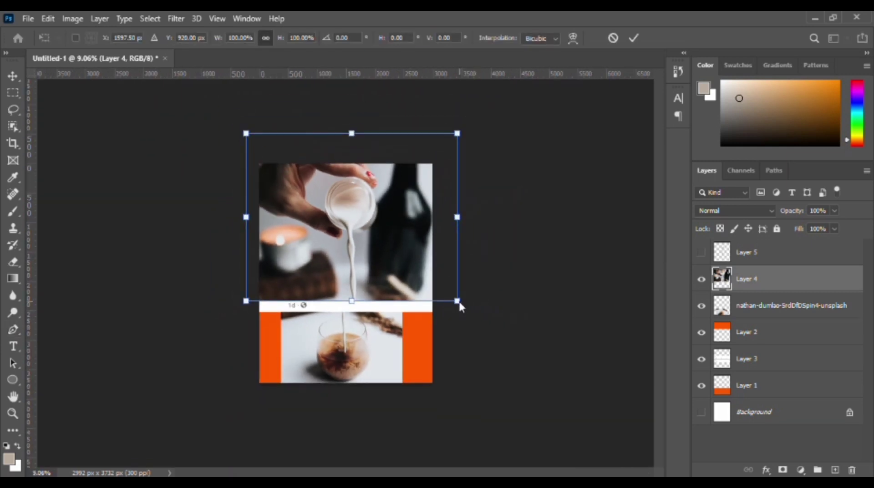
{"action": "left_click_drag", "start_coordinate": [457, 302], "coordinate": [371, 233]}
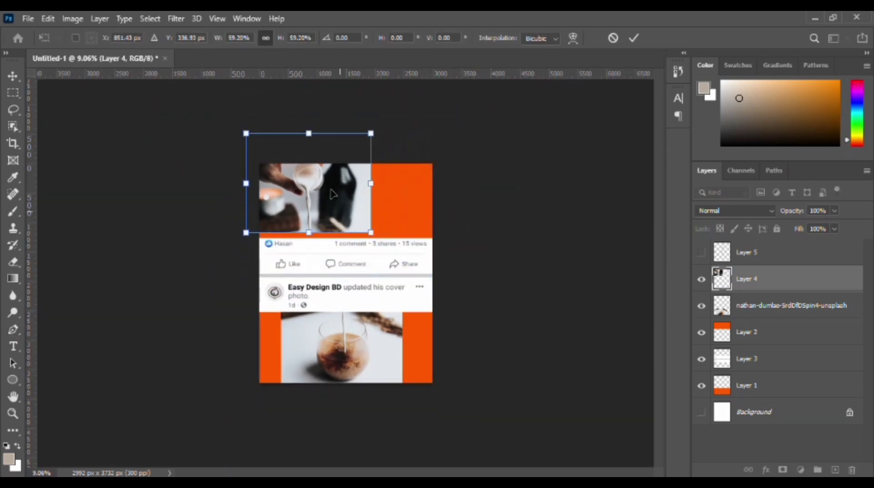
{"action": "left_click_drag", "start_coordinate": [333, 195], "coordinate": [342, 210]}
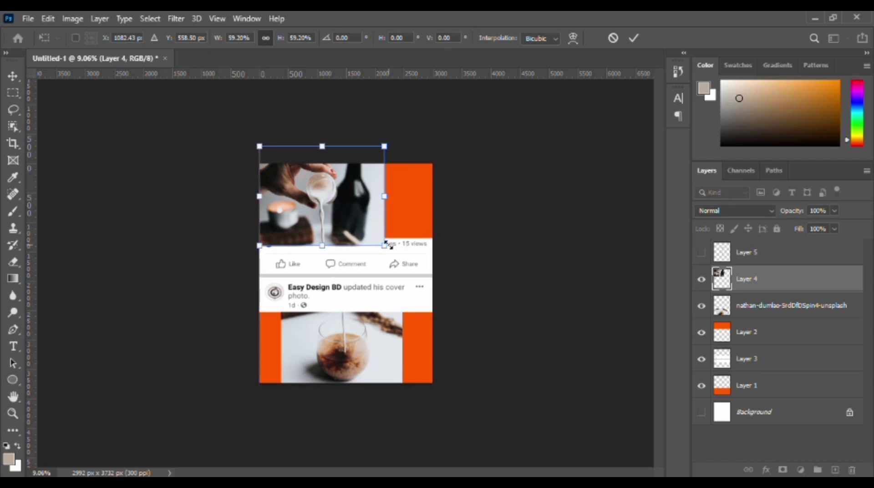
{"action": "left_click_drag", "start_coordinate": [384, 247], "coordinate": [409, 263]}
{"action": "left_click_drag", "start_coordinate": [375, 217], "coordinate": [369, 232]}
Move the coffee photo layer directly above Layer 1 and keep Layer 4 directly above Layer 2 in the layer stack.
{"action": "left_click", "coordinate": [773, 305]}
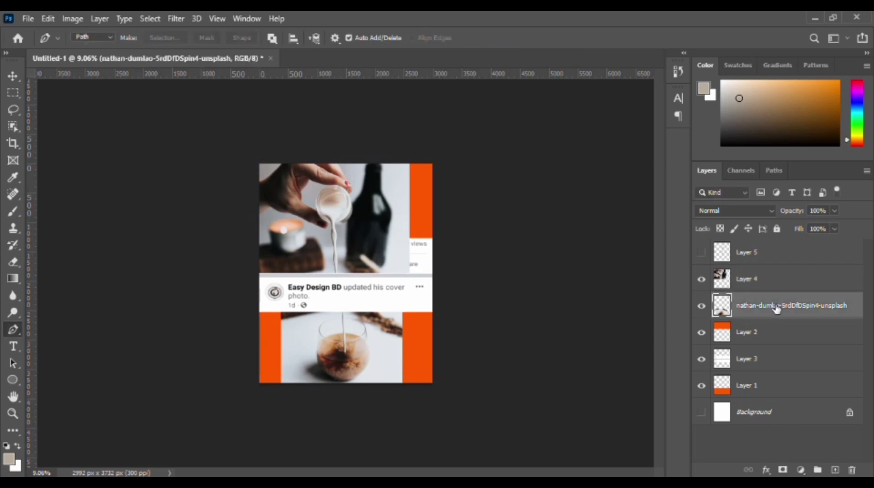
{"action": "left_click_drag", "start_coordinate": [774, 306], "coordinate": [779, 361]}
{"action": "left_click_drag", "start_coordinate": [761, 283], "coordinate": [789, 291]}
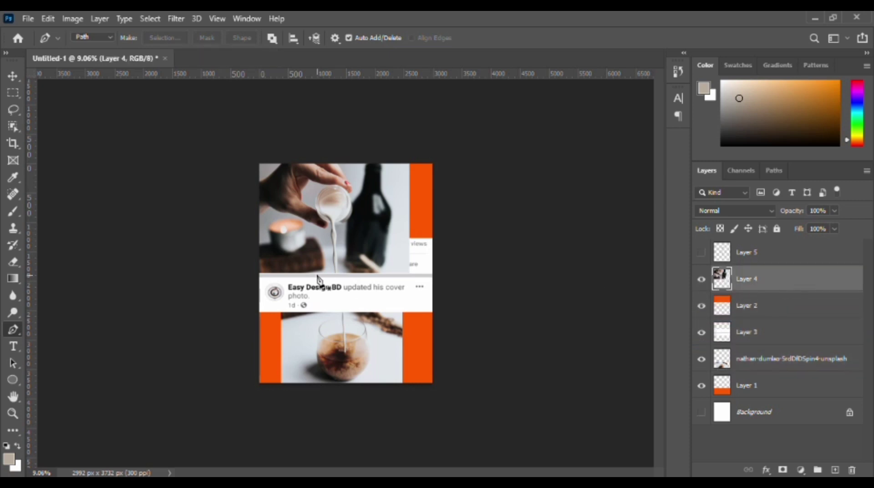
{"action": "left_click_drag", "start_coordinate": [724, 291], "coordinate": [771, 277]}
{"action": "left_click_drag", "start_coordinate": [392, 231], "coordinate": [394, 239]}
{"action": "key", "text": "ctrl+z"}
Create clipping masks that clip the coffee photo to Layer 1 and Layer 4 to Layer 2.
{"action": "left_click", "coordinate": [740, 362]}
{"action": "right_click", "coordinate": [739, 362]}
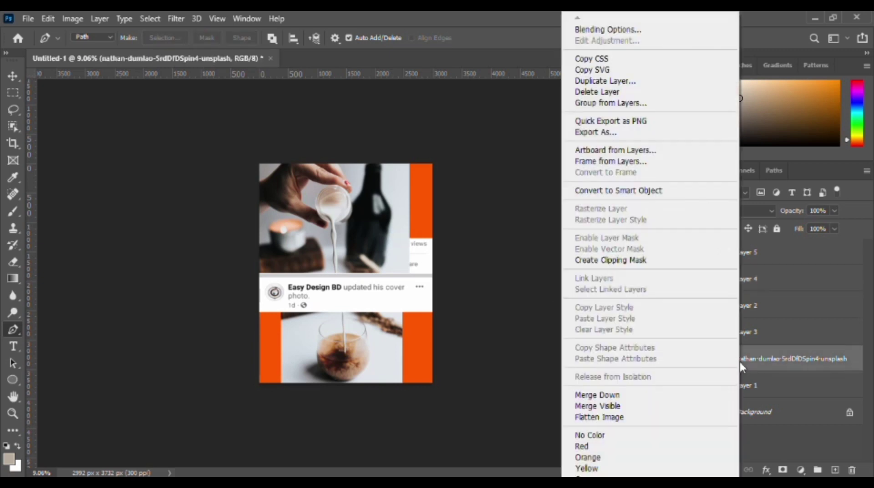
{"action": "left_click", "coordinate": [630, 264]}
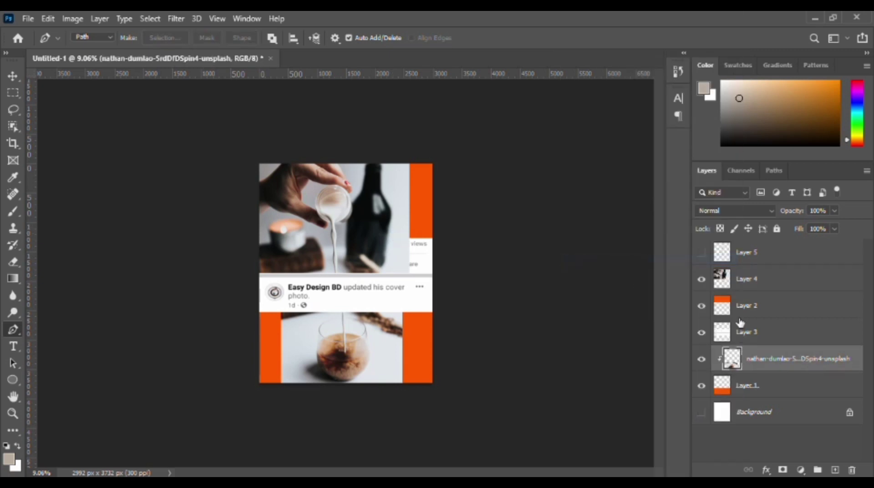
{"action": "left_click", "coordinate": [740, 287]}
{"action": "right_click", "coordinate": [739, 286]}
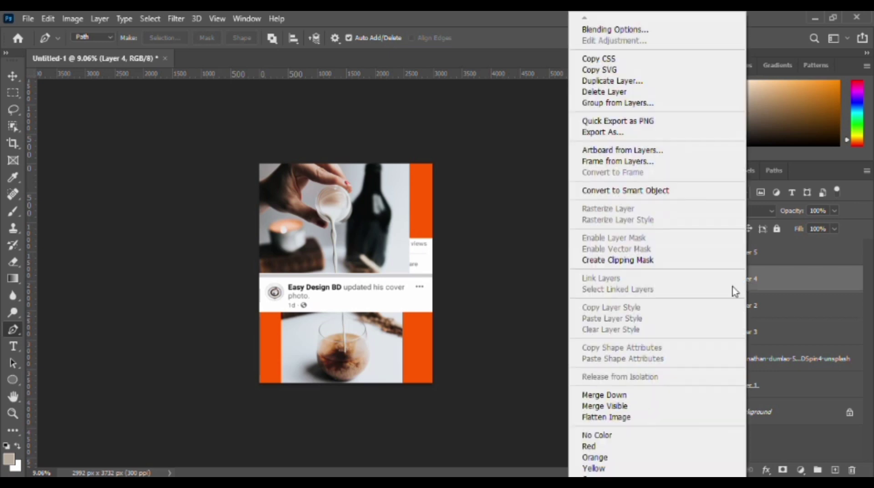
{"action": "left_click", "coordinate": [636, 263]}
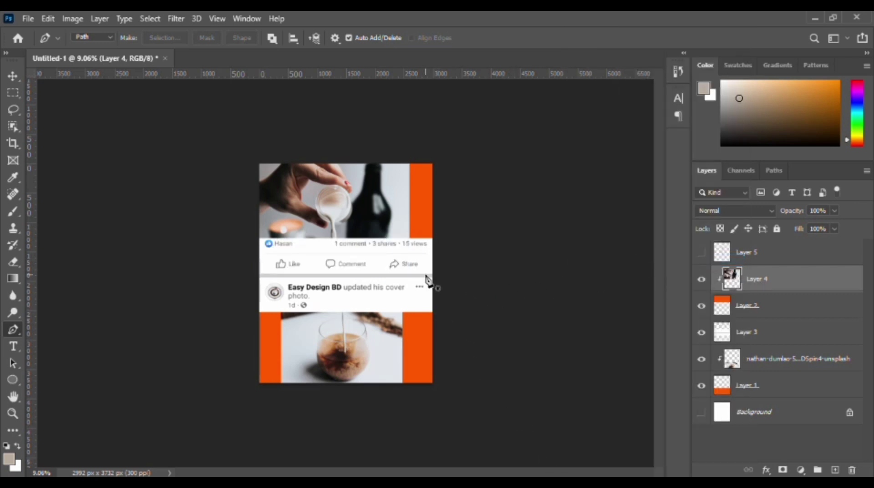
Shift Layer 4's photo slightly left so its right edge lines up with the lower photo's right edge.
{"action": "left_click", "coordinate": [375, 214]}
{"action": "key", "text": "ctrl+z"}
{"action": "left_click", "coordinate": [13, 76]}
{"action": "left_click_drag", "start_coordinate": [330, 194], "coordinate": [323, 197]}
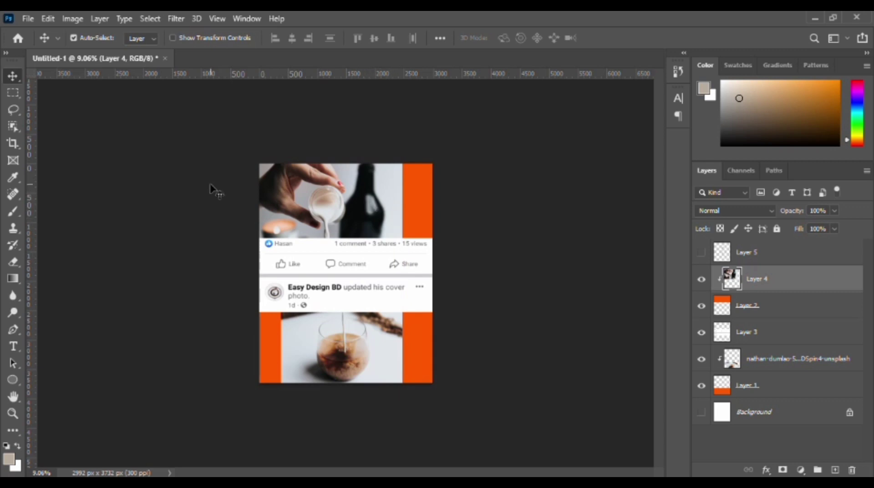
Select the plain strip beside the bottle on Layer 4, content-aware scale its width to 279.73% up to the canvas edge, and deselect.
{"action": "left_click", "coordinate": [6, 93]}
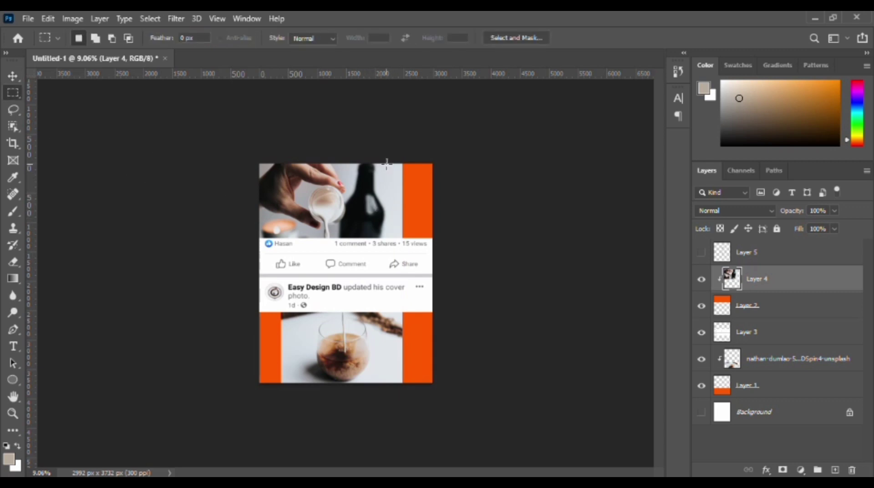
{"action": "scroll", "coordinate": [386, 166], "scroll_direction": "up", "scroll_amount": 3}
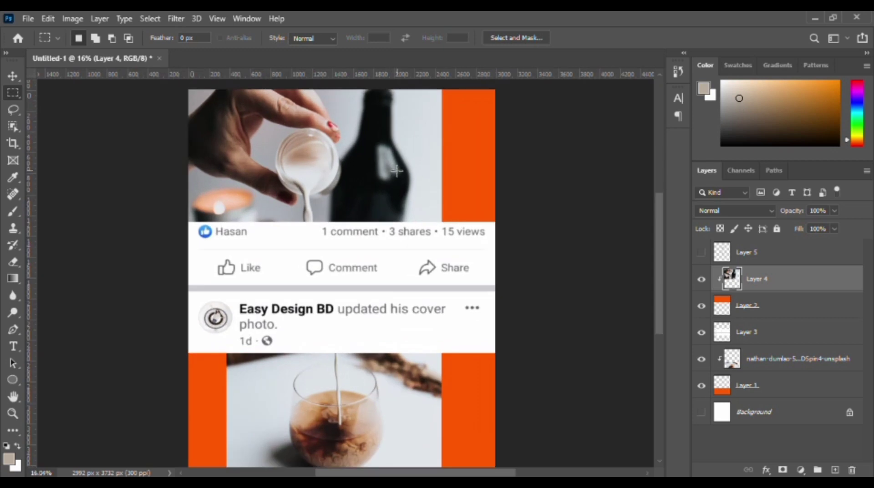
{"action": "left_click_drag", "start_coordinate": [401, 172], "coordinate": [404, 223]}
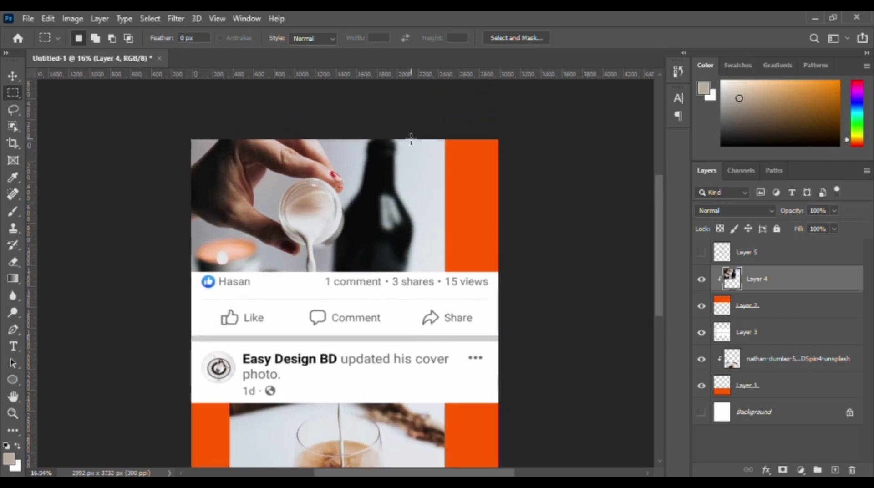
{"action": "left_click_drag", "start_coordinate": [410, 139], "coordinate": [448, 277]}
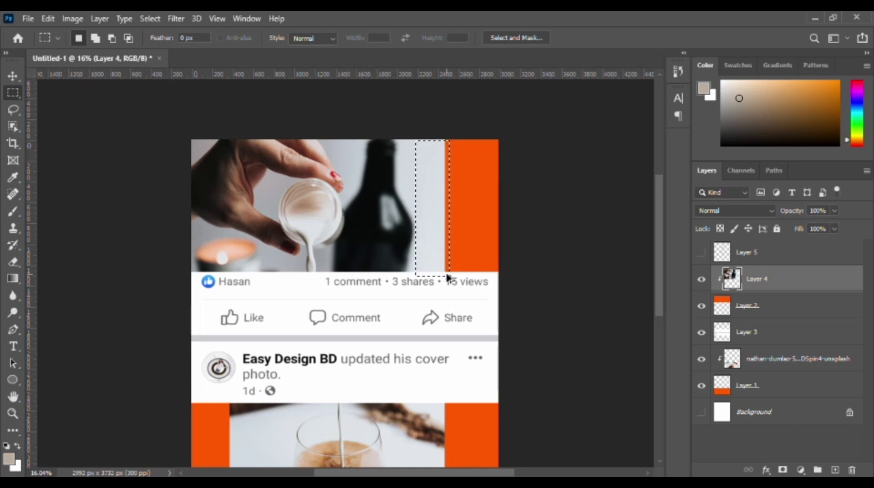
{"action": "key", "text": "ctrl+alt+shift+c"}
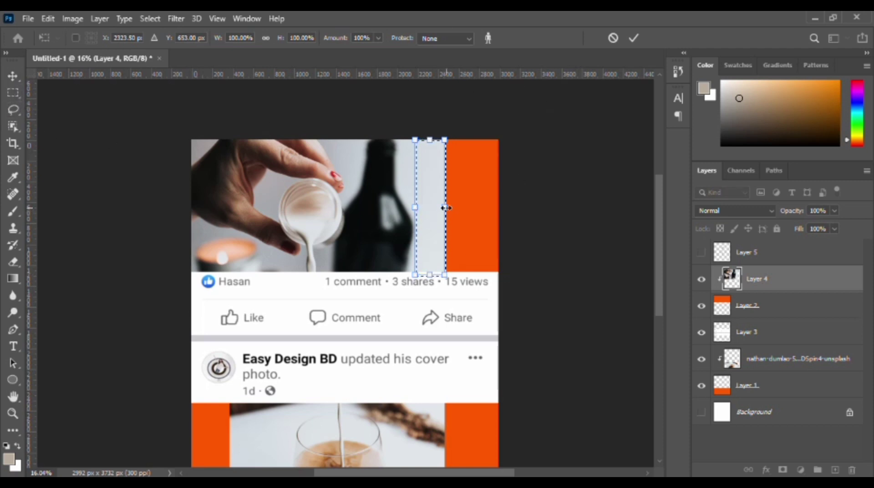
{"action": "left_click_drag", "start_coordinate": [446, 208], "coordinate": [499, 208]}
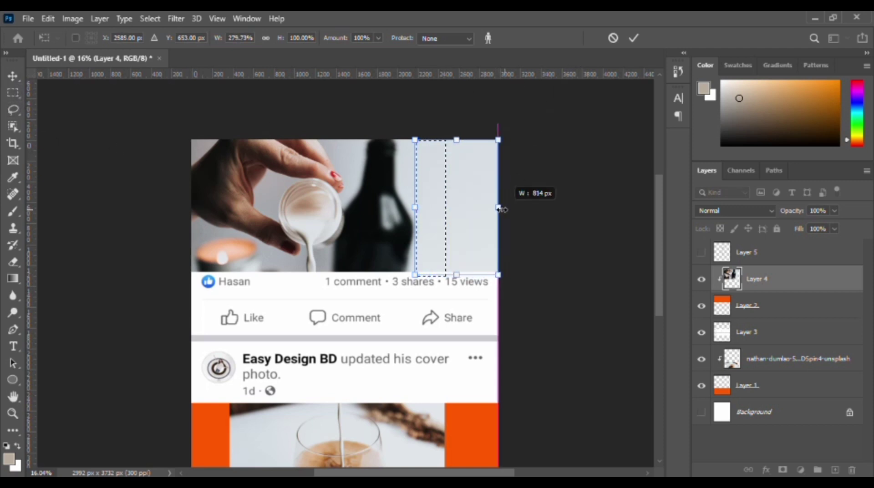
{"action": "left_click", "coordinate": [634, 38]}
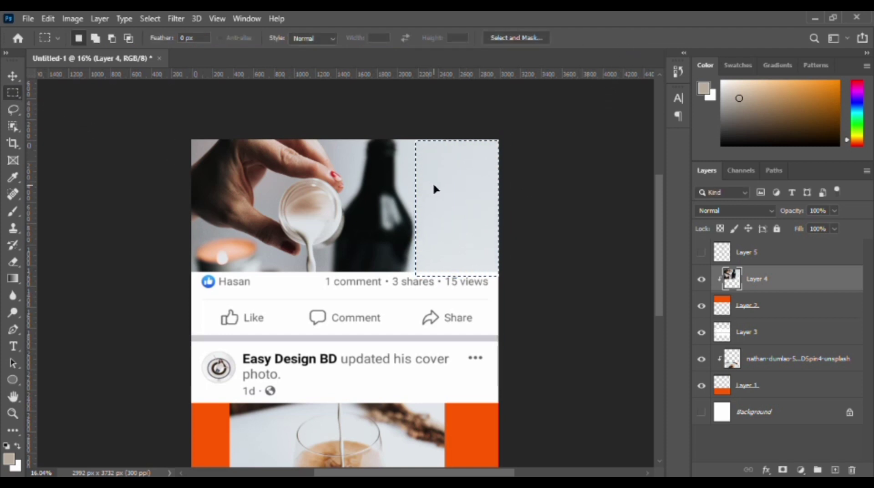
{"action": "key", "text": "ctrl+d"}
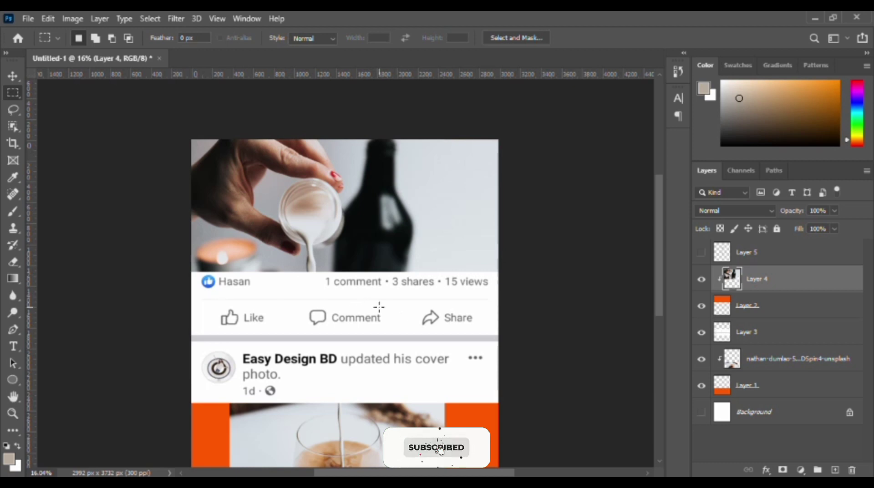
Show Layer 5 and move its milk stream slightly left, beneath the cup in the upper photo.
{"action": "left_click", "coordinate": [702, 252]}
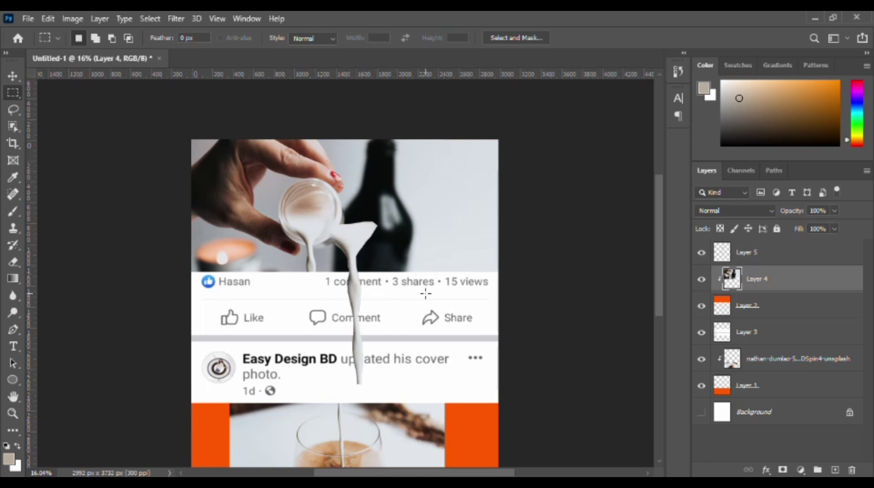
{"action": "scroll", "coordinate": [426, 294], "scroll_direction": "down", "scroll_amount": 3}
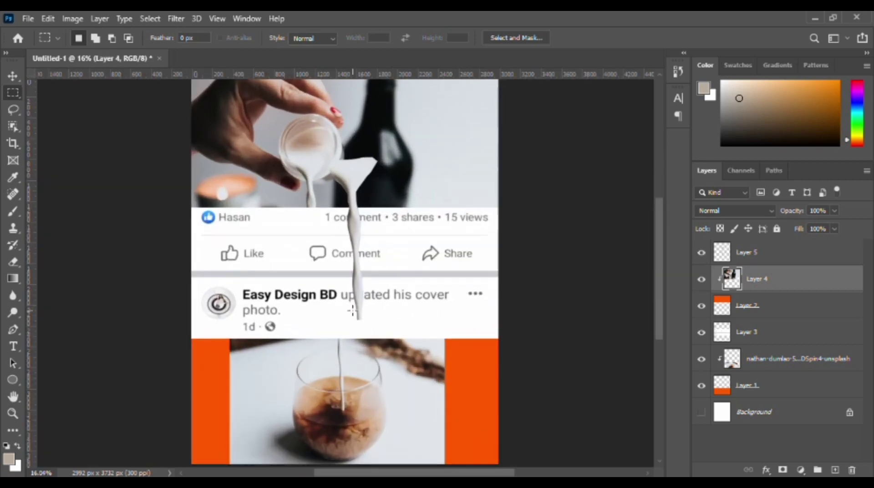
{"action": "left_click", "coordinate": [12, 77]}
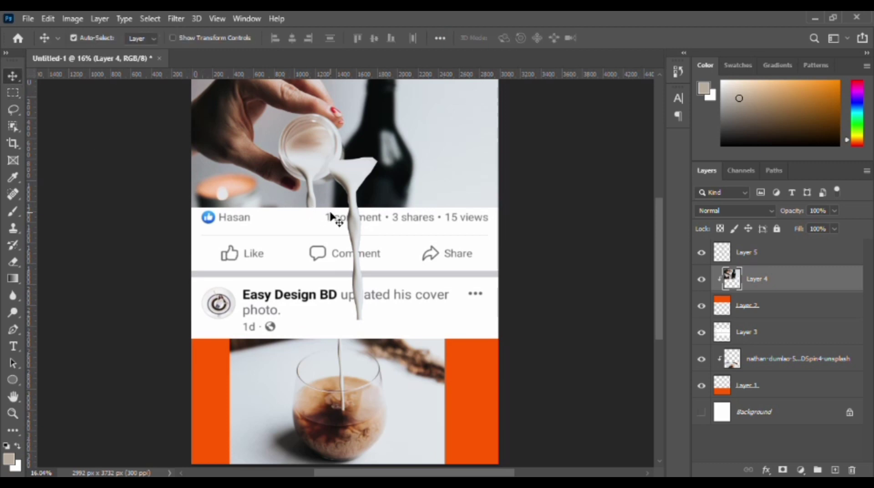
{"action": "left_click_drag", "start_coordinate": [336, 219], "coordinate": [312, 224]}
Free-transform and position Layer 5's milk stream so it covers the original milk pour beneath the cup.
{"action": "key", "text": "ctrl+t"}
{"action": "left_click_drag", "start_coordinate": [315, 322], "coordinate": [310, 271]}
{"action": "left_click_drag", "start_coordinate": [305, 234], "coordinate": [312, 237]}
{"action": "mouse_move", "coordinate": [326, 270]}
{"action": "left_mouse_down"}
{"action": "mouse_move", "coordinate": [310, 231]}
{"action": "mouse_move", "coordinate": [326, 266]}
{"action": "left_mouse_up"}
{"action": "scroll", "coordinate": [319, 240], "scroll_direction": "up", "scroll_amount": 5}
{"action": "left_click_drag", "start_coordinate": [308, 240], "coordinate": [306, 236]}
{"action": "left_click_drag", "start_coordinate": [324, 264], "coordinate": [328, 270]}
{"action": "left_click_drag", "start_coordinate": [312, 250], "coordinate": [311, 252]}
{"action": "left_click_drag", "start_coordinate": [326, 269], "coordinate": [346, 244]}
{"action": "mouse_move", "coordinate": [314, 242]}
{"action": "left_mouse_down"}
{"action": "mouse_move", "coordinate": [309, 237]}
{"action": "mouse_move", "coordinate": [340, 244]}
{"action": "mouse_move", "coordinate": [306, 248]}
{"action": "left_mouse_up"}
{"action": "scroll", "coordinate": [372, 245], "scroll_direction": "up", "scroll_amount": 3}
Select Layer 4 and nudge its cup photo slightly down beneath the milk stream.
{"action": "left_click", "coordinate": [732, 278]}
{"action": "key", "text": "shift+Down"}
{"action": "key", "text": "shift+Down"}
{"action": "key", "text": "shift+Down"}
{"action": "key", "text": "shift+Down"}
{"action": "key", "text": "shift+Down"}
{"action": "key", "text": "shift+Down"}
{"action": "key", "text": "shift+Down"}
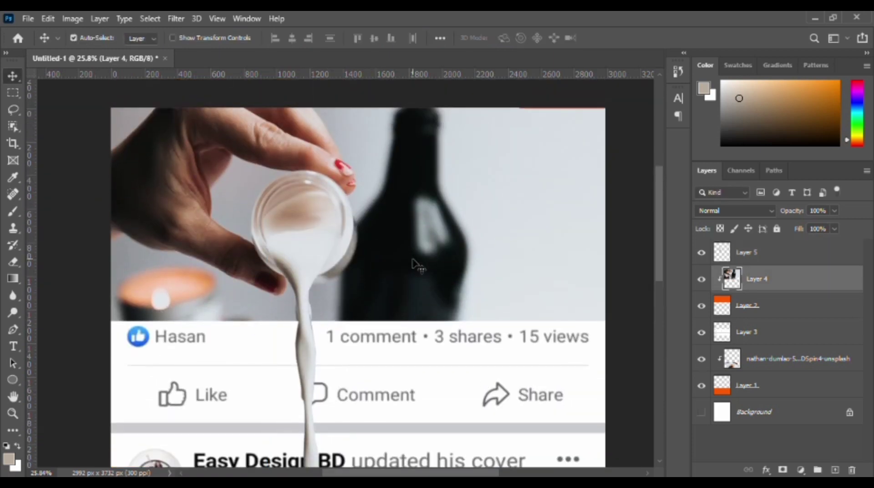
Raise the milk stream slightly and nudge Layer 4's cup photo upward to realign the cup with it.
{"action": "mouse_move", "coordinate": [307, 287]}
{"action": "left_mouse_down"}
{"action": "mouse_move", "coordinate": [301, 256]}
{"action": "mouse_move", "coordinate": [318, 360]}
{"action": "mouse_move", "coordinate": [305, 275]}
{"action": "left_mouse_up"}
{"action": "left_click", "coordinate": [421, 265]}
{"action": "key", "text": "shift+Up"}
{"action": "key", "text": "shift+Up"}
{"action": "key", "text": "shift+Up"}
{"action": "key", "text": "shift+Up"}
{"action": "key", "text": "shift+Up"}
{"action": "key", "text": "shift+Up"}
{"action": "key", "text": "shift+Up"}
{"action": "key", "text": "shift+Up"}
{"action": "key", "text": "shift+Up"}
{"action": "key", "text": "shift+Up"}
{"action": "key", "text": "shift+Up"}
{"action": "key", "text": "shift+Up"}
{"action": "key", "text": "shift+Up"}
{"action": "key", "text": "shift+Up"}
{"action": "key", "text": "shift+Up"}
{"action": "key", "text": "shift+Up"}
{"action": "key", "text": "shift+Up"}
{"action": "key", "text": "shift+Up"}
{"action": "key", "text": "shift+Up"}
{"action": "key", "text": "shift+Up"}
{"action": "key", "text": "shift+Up"}
Free-transform Layer 5's milk stream, fitting its top to the cup's mouth and stretching it down into the lower photo.
{"action": "key", "text": "ctrl+t"}
{"action": "left_click_drag", "start_coordinate": [336, 326], "coordinate": [327, 325]}
{"action": "left_click_drag", "start_coordinate": [307, 325], "coordinate": [307, 305]}
{"action": "left_click_drag", "start_coordinate": [325, 310], "coordinate": [319, 310]}
{"action": "left_click_drag", "start_coordinate": [299, 310], "coordinate": [333, 307]}
{"action": "left_click_drag", "start_coordinate": [309, 306], "coordinate": [267, 309]}
{"action": "left_click_drag", "start_coordinate": [299, 307], "coordinate": [299, 271]}
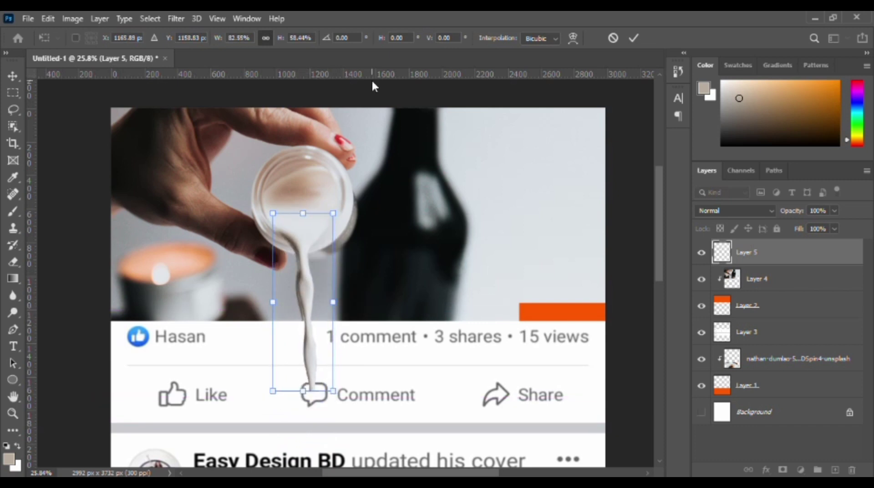
Erase the wide upper edges of Layer 5's milk stream with the Eraser so it blends into the cup's pour.
{"action": "scroll", "coordinate": [303, 259], "scroll_direction": "up", "scroll_amount": 6}
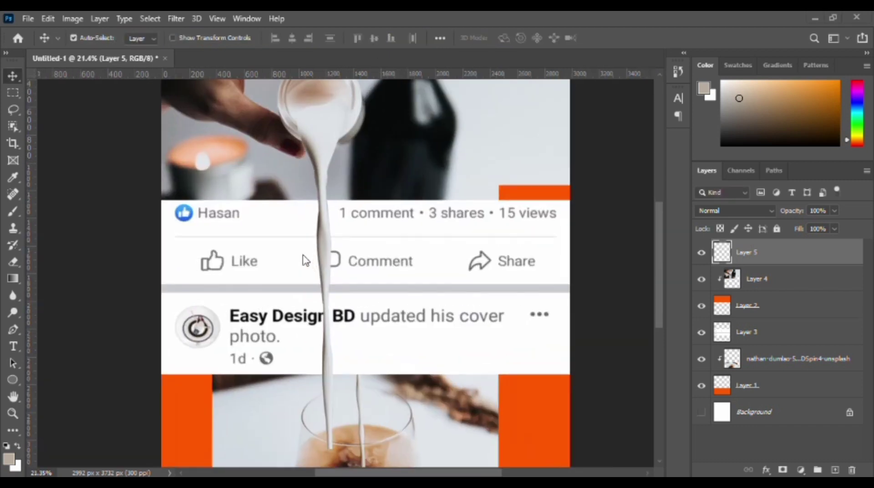
{"action": "scroll", "coordinate": [312, 187], "scroll_direction": "up", "scroll_amount": 6}
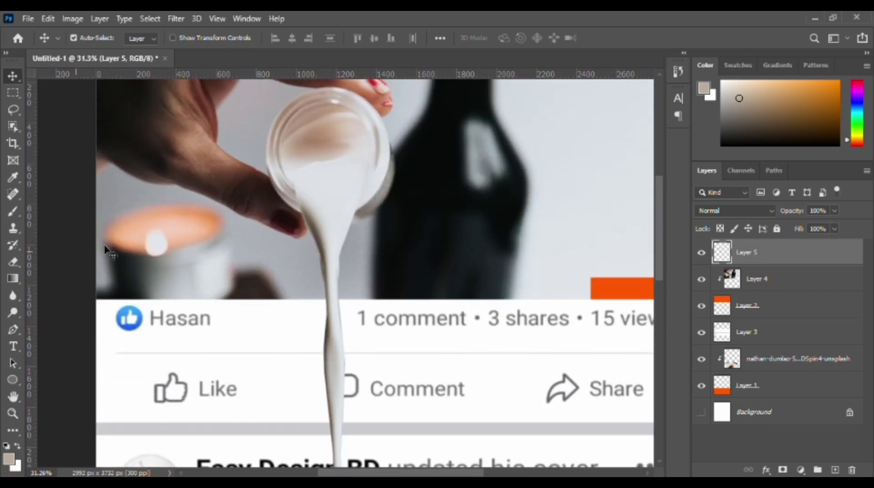
{"action": "left_click", "coordinate": [13, 262]}
{"action": "key", "text": "alt+bracketleft"}
{"action": "key", "text": "alt+bracketright"}
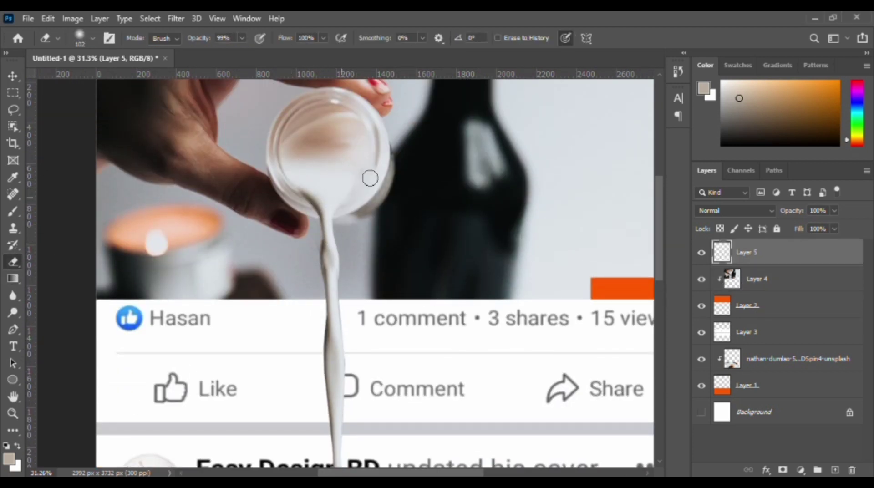
{"action": "scroll", "coordinate": [315, 193], "scroll_direction": "down", "scroll_amount": 2}
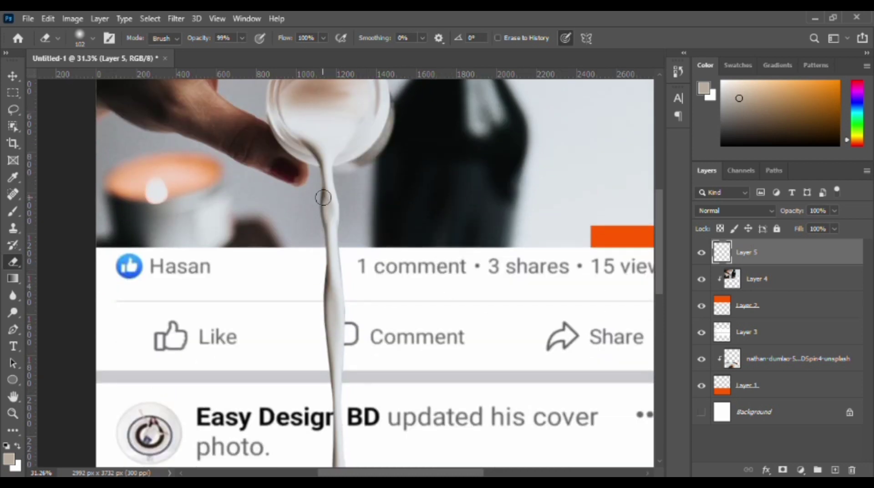
{"action": "scroll", "coordinate": [385, 212], "scroll_direction": "down", "scroll_amount": 3, "text": "alt"}
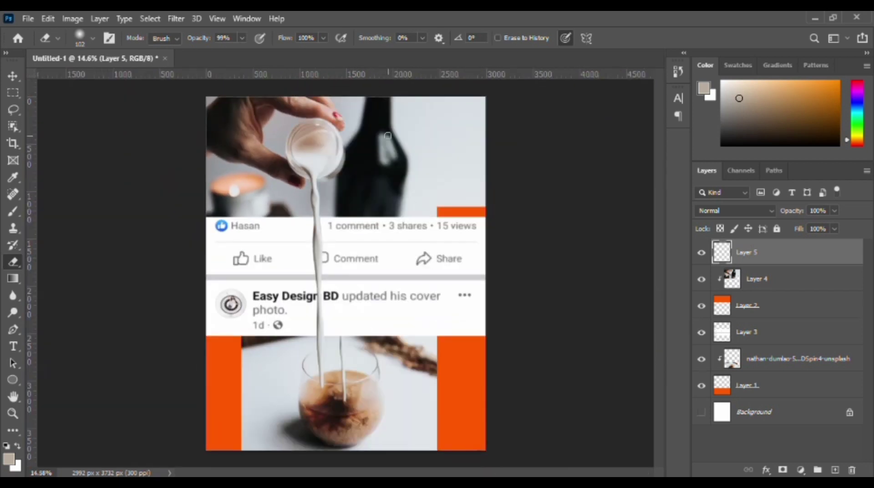
Move the lower coffee photo left so its glass sits directly under the milk stream, and reselect Layer 5.
{"action": "key", "text": "v"}
{"action": "left_click_drag", "start_coordinate": [356, 348], "coordinate": [333, 349]}
{"action": "left_click", "coordinate": [728, 252]}
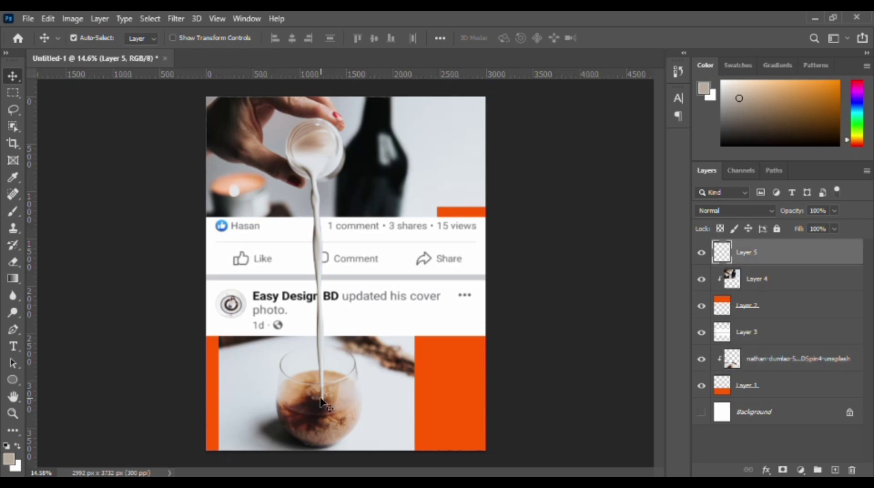
Use the Eraser on Layer 5 to blend the milk stream's lower end into the coffee glass.
{"action": "scroll", "coordinate": [320, 365], "scroll_direction": "up", "scroll_amount": 5, "text": "alt"}
{"action": "left_click", "coordinate": [11, 263]}
{"action": "scroll", "coordinate": [328, 365], "scroll_direction": "down", "scroll_amount": 3}
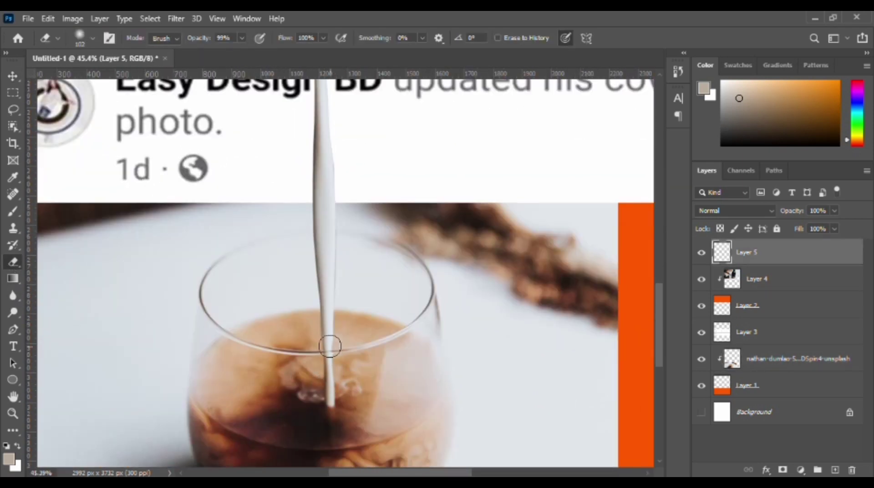
{"action": "scroll", "coordinate": [336, 377], "scroll_direction": "down", "scroll_amount": 2, "text": "alt"}
{"action": "scroll", "coordinate": [336, 377], "scroll_direction": "down", "scroll_amount": 3, "text": "alt"}
{"action": "scroll", "coordinate": [335, 378], "scroll_direction": "down", "scroll_amount": 1, "text": "alt"}
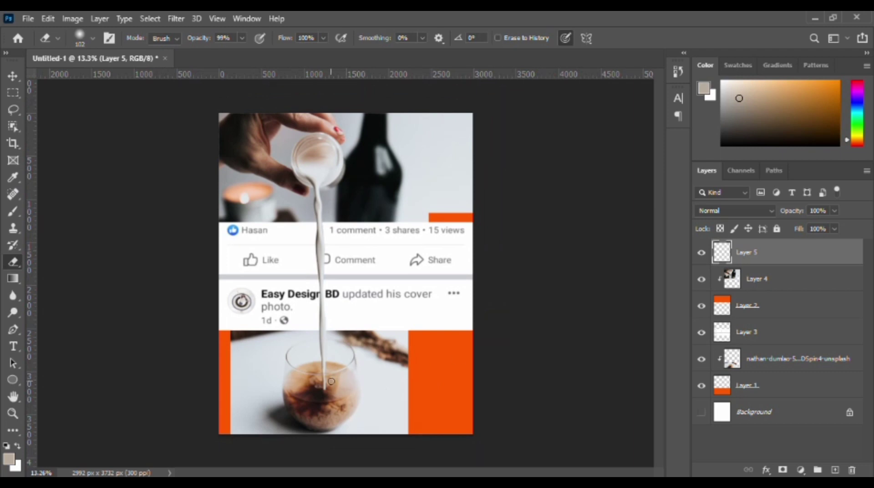
{"action": "scroll", "coordinate": [332, 381], "scroll_direction": "up", "scroll_amount": 5, "text": "alt"}
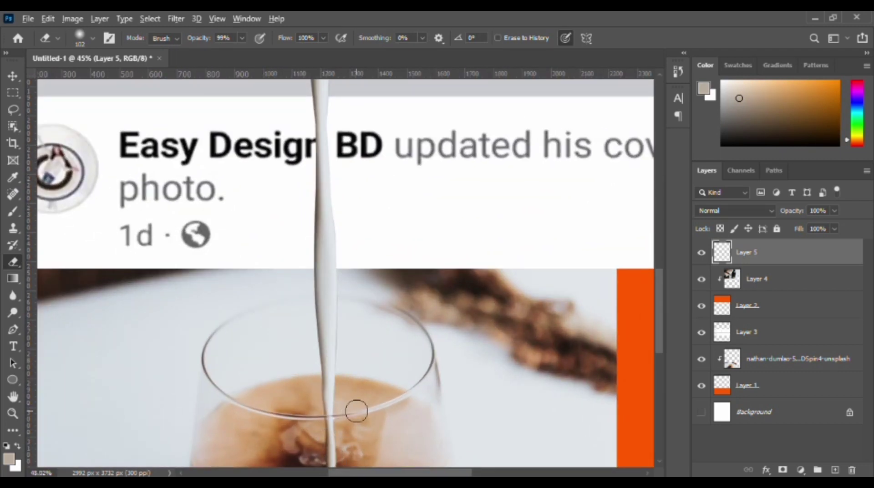
{"action": "scroll", "coordinate": [356, 412], "scroll_direction": "down", "scroll_amount": 4, "text": "alt"}
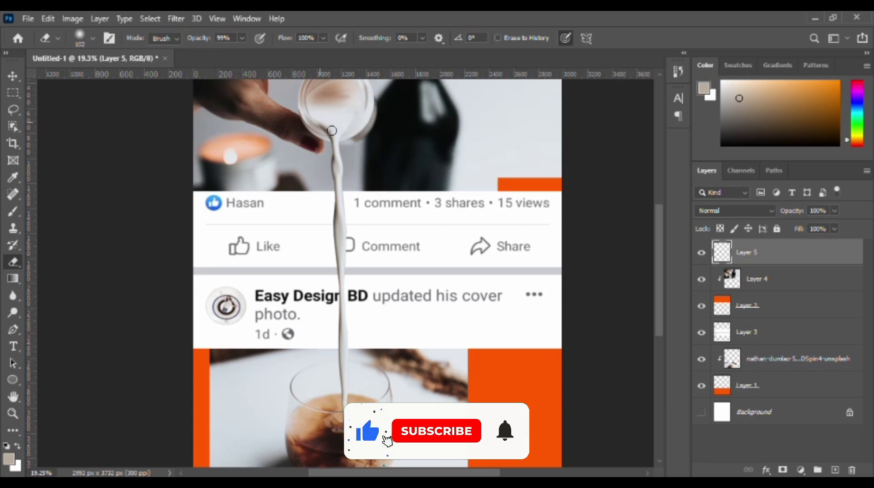
{"action": "scroll", "coordinate": [366, 188], "scroll_direction": "down", "scroll_amount": 1, "text": "alt"}
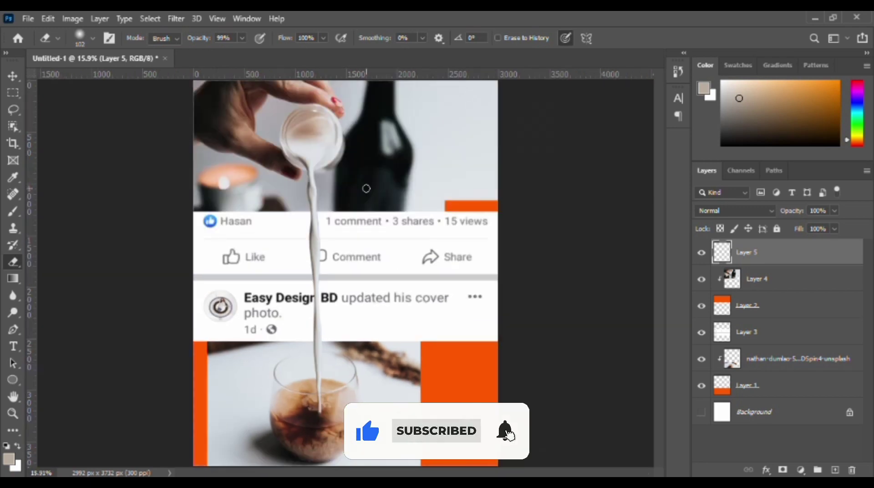
{"action": "scroll", "coordinate": [347, 241], "scroll_direction": "down", "scroll_amount": 1, "text": "alt"}
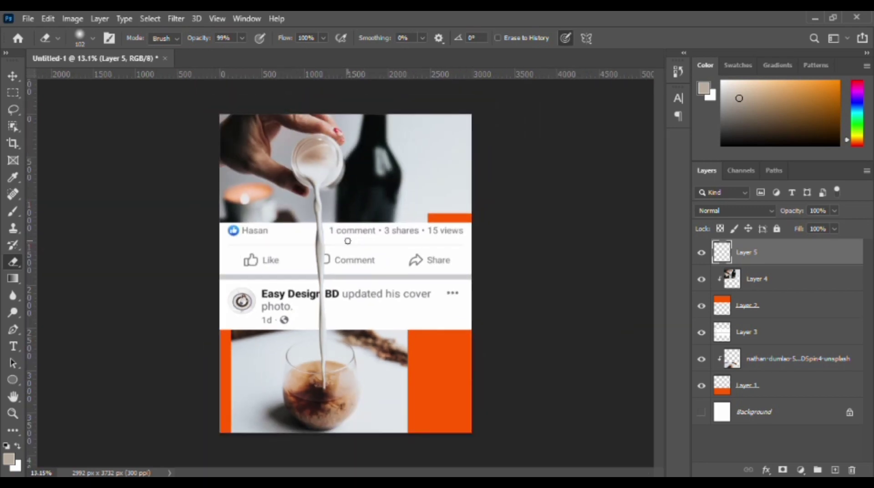
{"action": "scroll", "coordinate": [348, 241], "scroll_direction": "up", "scroll_amount": 1}
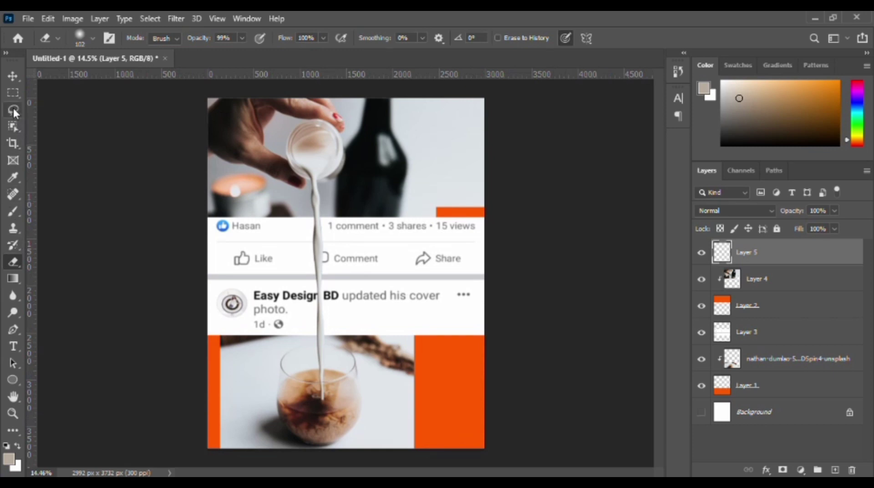
Select the plain strip above the orange gap, content-aware scale Layer 4 there to 230.72% height over the gap, and deselect.
{"action": "key", "text": "m"}
{"action": "left_click_drag", "start_coordinate": [422, 193], "coordinate": [498, 211]}
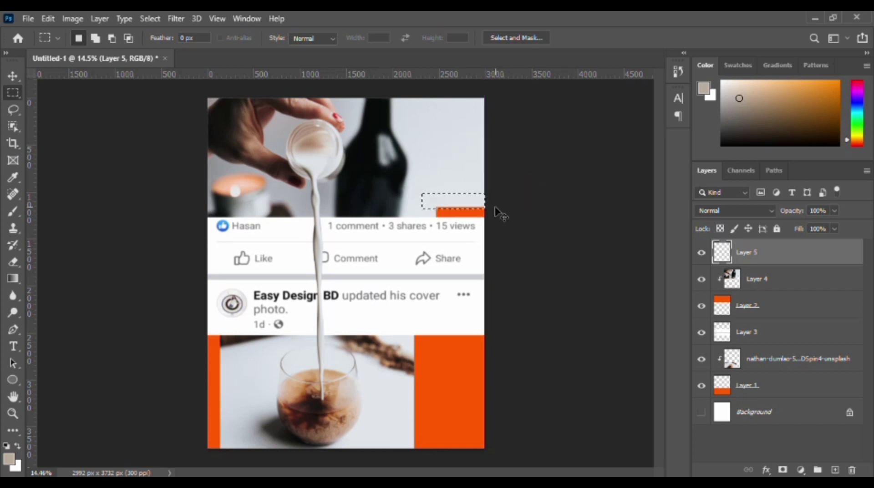
{"action": "key", "text": "ctrl+t"}
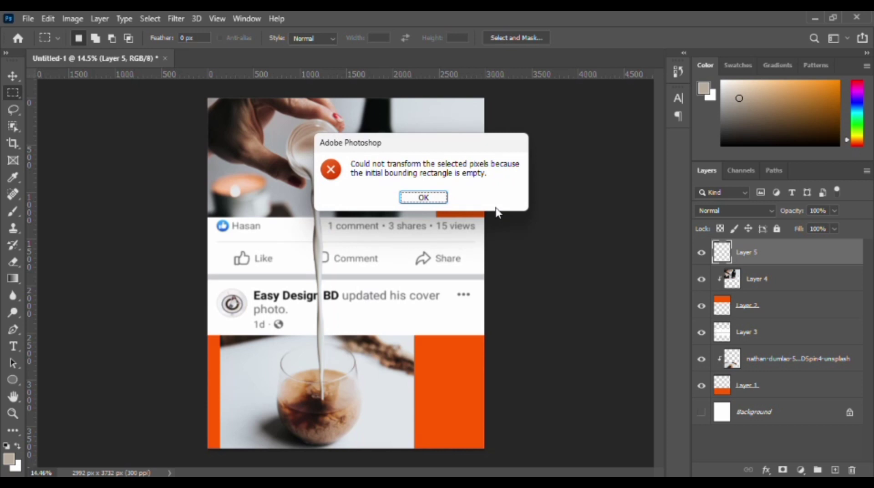
{"action": "left_click", "coordinate": [421, 199]}
{"action": "left_click", "coordinate": [738, 283]}
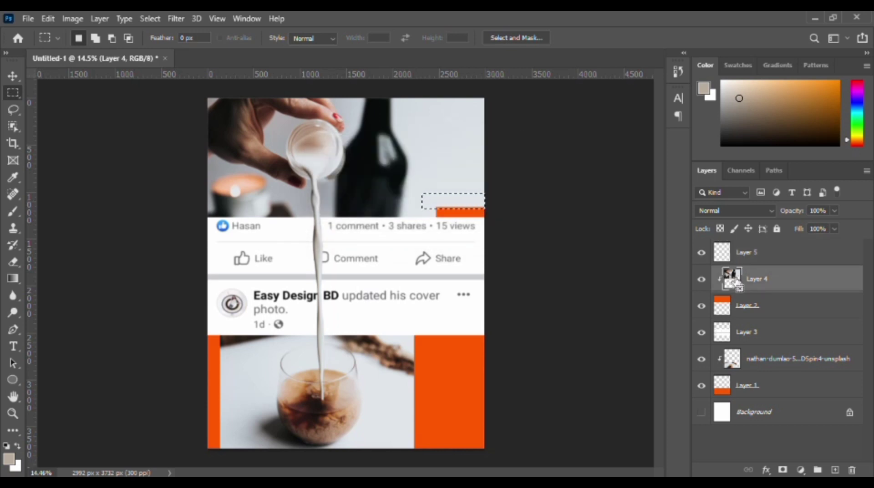
{"action": "key", "text": "ctrl+t"}
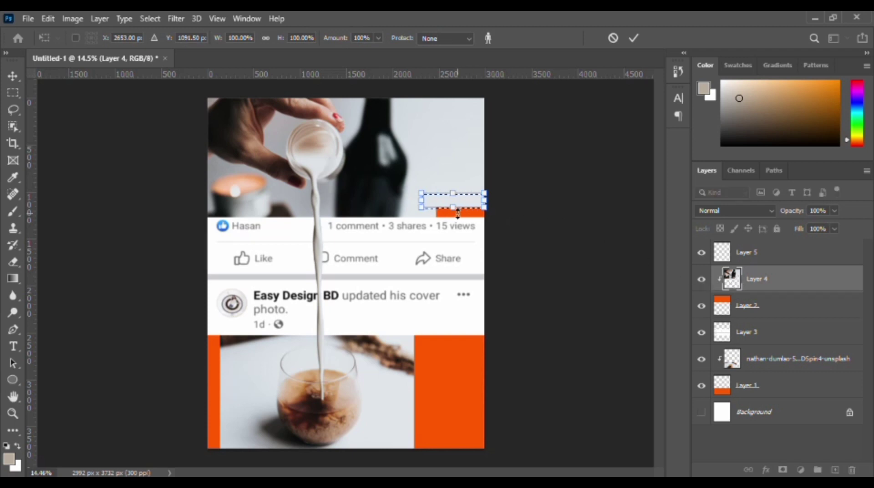
{"action": "left_click_drag", "start_coordinate": [457, 209], "coordinate": [457, 226]}
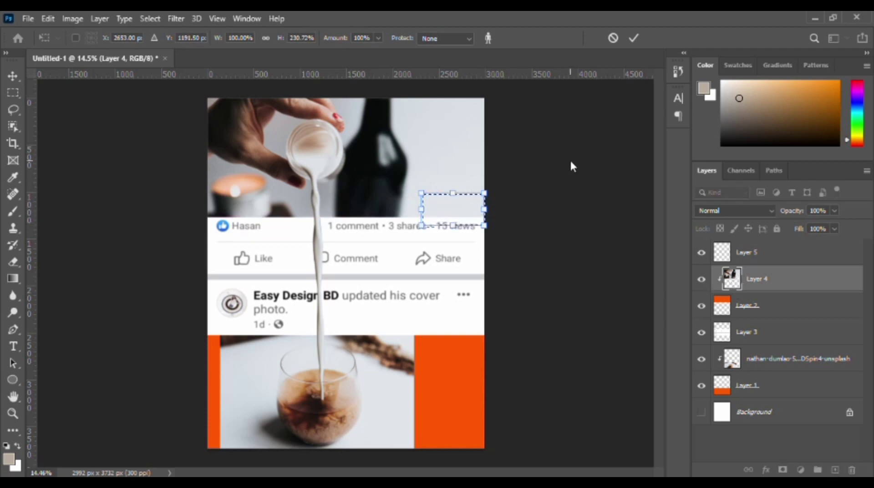
{"action": "left_click", "coordinate": [634, 38]}
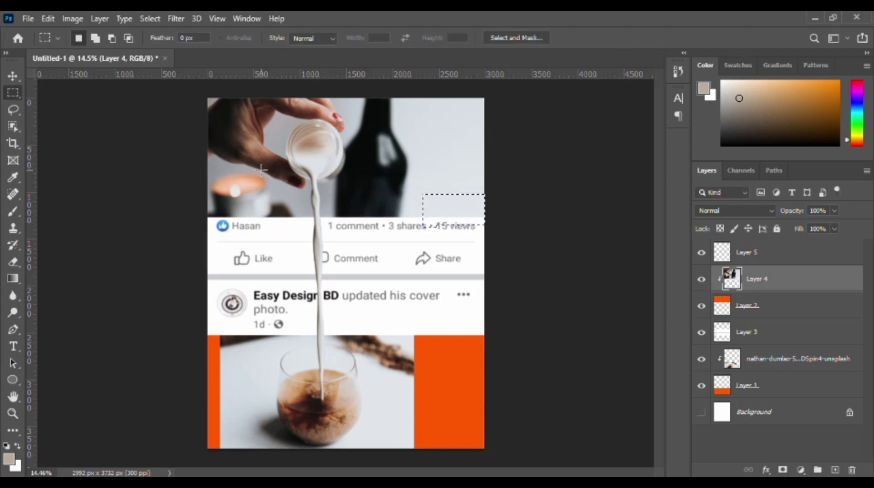
{"action": "key", "text": "ctrl+d"}
Select the coffee photo's right-hand strip and content-aware scale its width to 342.32%, out to the canvas's right edge.
{"action": "left_click", "coordinate": [765, 367]}
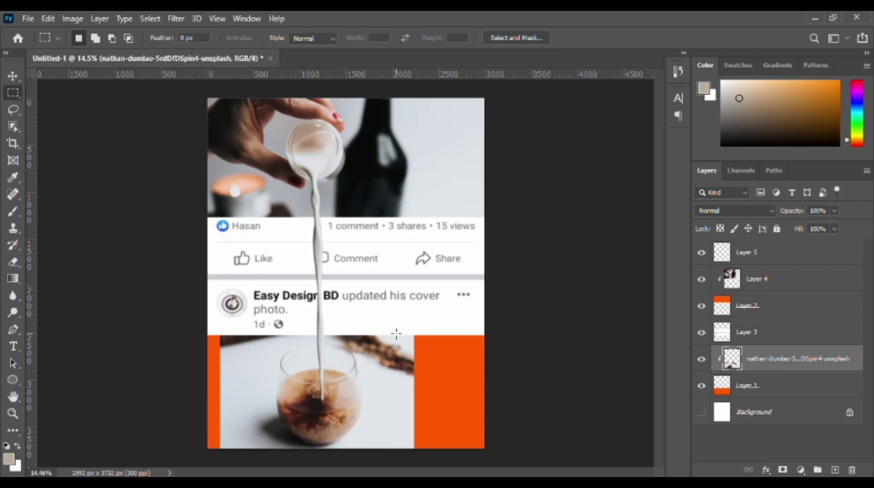
{"action": "left_click_drag", "start_coordinate": [384, 335], "coordinate": [413, 455]}
{"action": "key", "text": "ctrl+alt+shift+c"}
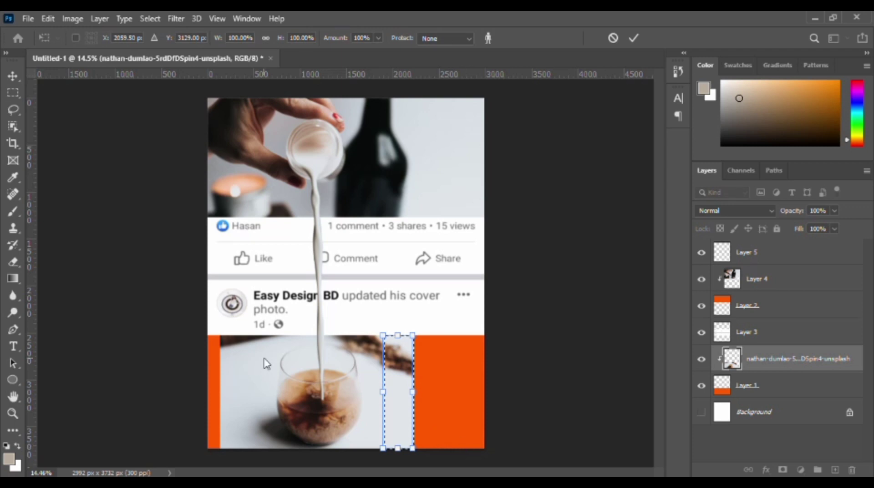
{"action": "left_click_drag", "start_coordinate": [412, 390], "coordinate": [488, 396]}
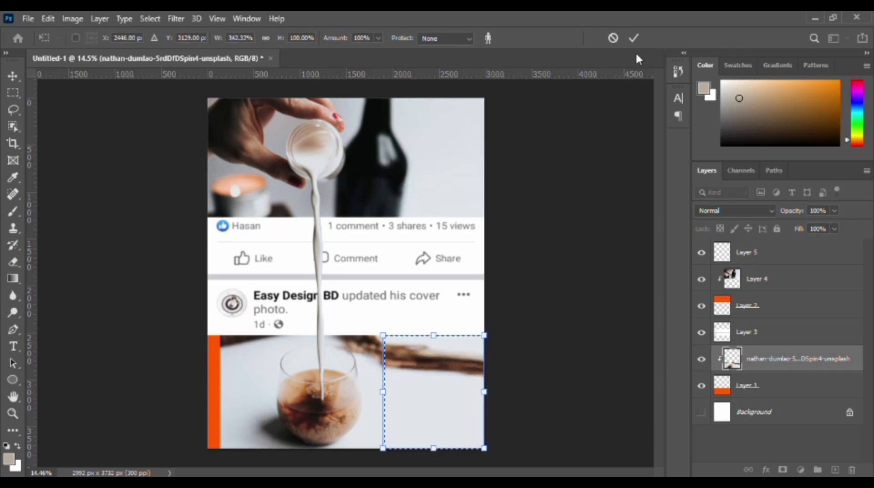
{"action": "left_click", "coordinate": [634, 38]}
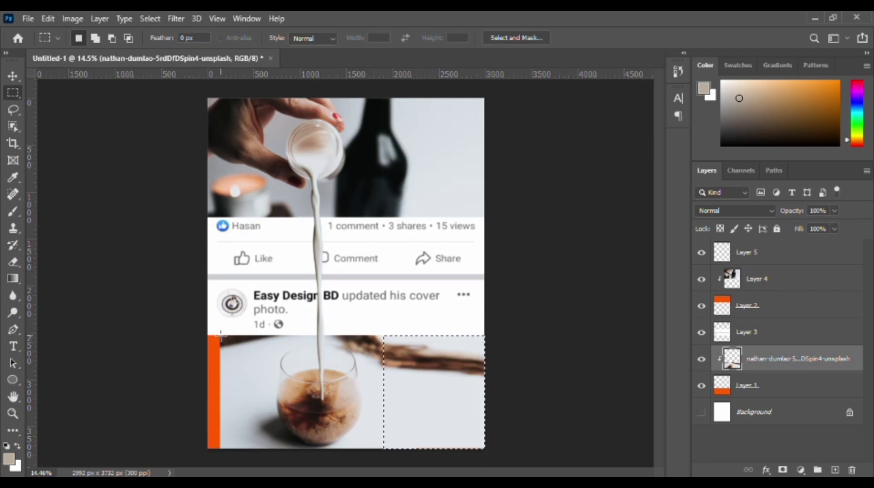
Select the coffee photo's left-hand strip, content-aware scale its width to 286.33% past the canvas's left edge, and deselect.
{"action": "left_click_drag", "start_coordinate": [221, 336], "coordinate": [244, 449]}
{"action": "key", "text": "ctrl+alt+shift+c"}
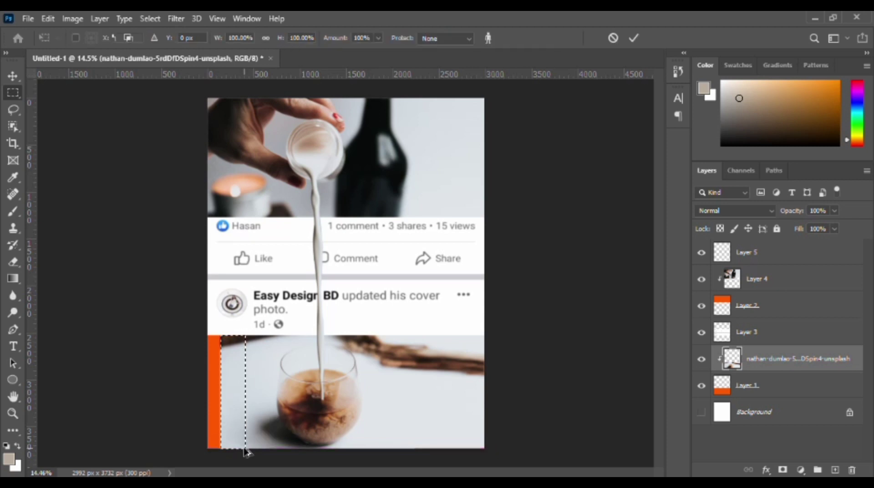
{"action": "left_click_drag", "start_coordinate": [221, 391], "coordinate": [176, 394]}
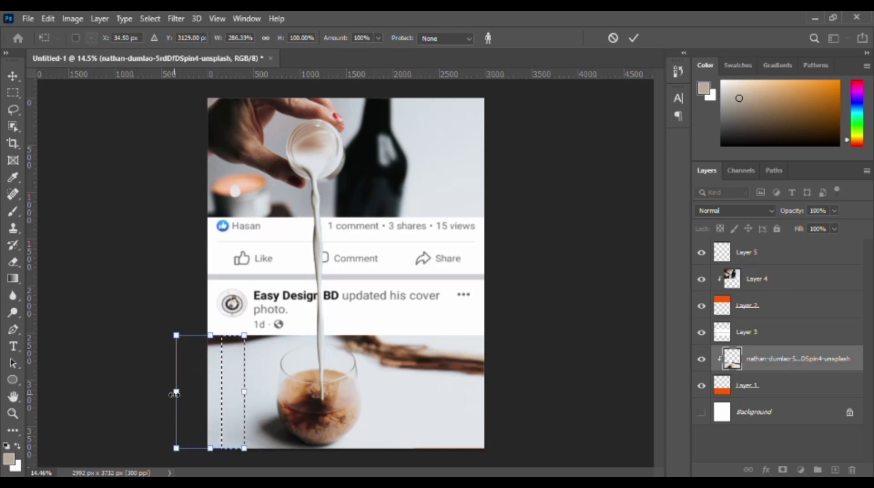
{"action": "left_click", "coordinate": [634, 39]}
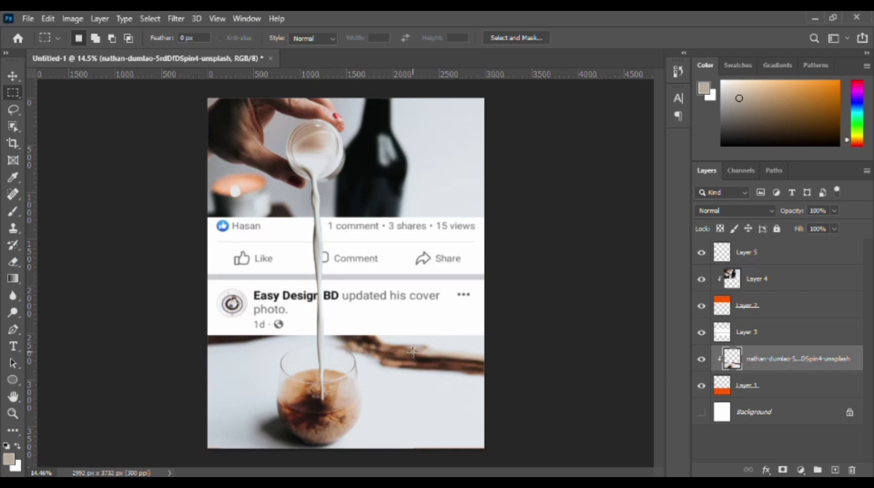
Draw a rectangular selection over nearly the whole canvas, starting at its upper-left corner.
{"action": "scroll", "coordinate": [413, 352], "scroll_direction": "down", "scroll_amount": 2}
{"action": "scroll", "coordinate": [408, 350], "scroll_direction": "up", "scroll_amount": 1}
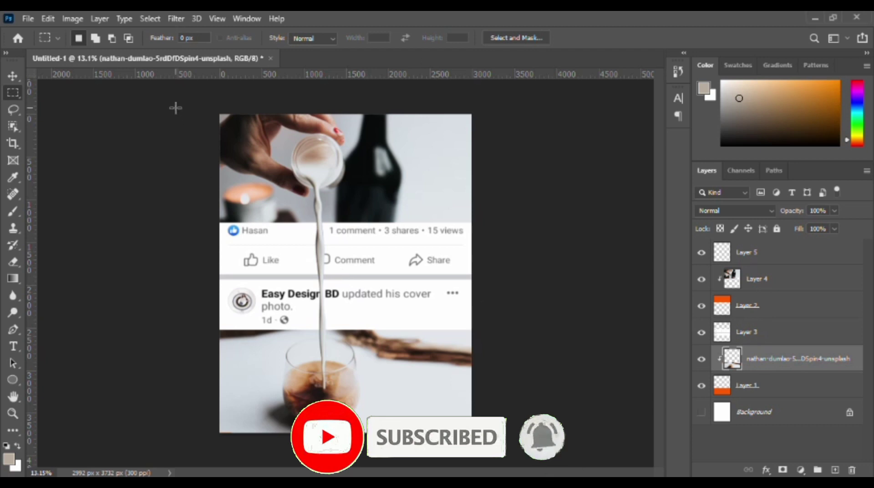
{"action": "left_click_drag", "start_coordinate": [220, 114], "coordinate": [498, 427]}
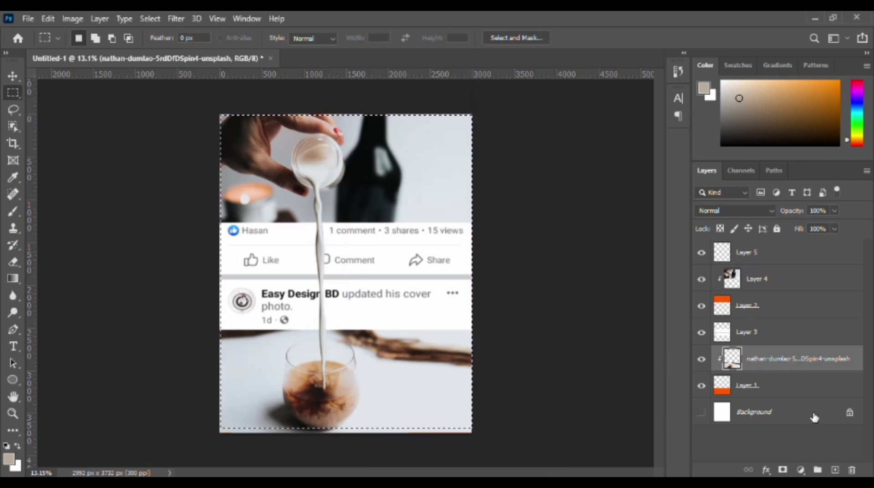
Select Layers 5, 4, 2 and 3 together and put them in a new group.
{"action": "left_click", "coordinate": [754, 337]}
{"action": "left_click", "coordinate": [769, 361], "text": "shift"}
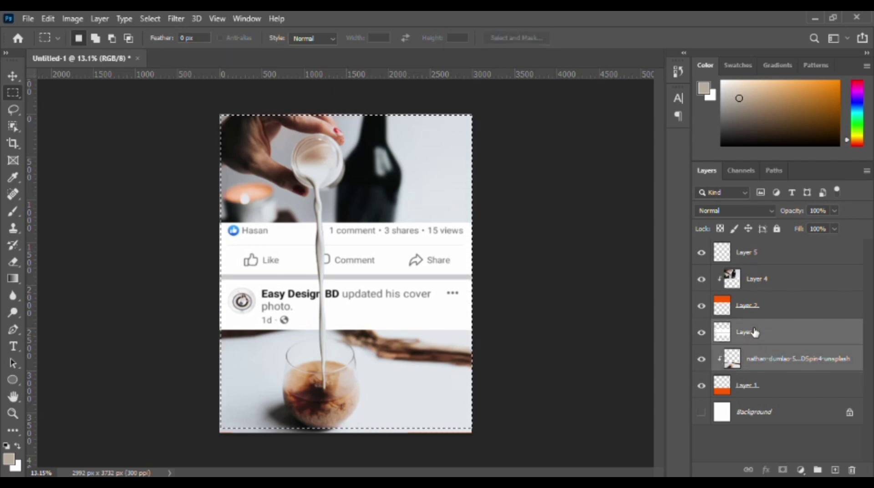
{"action": "left_click", "coordinate": [752, 314], "text": "shift"}
{"action": "left_click", "coordinate": [758, 278], "text": "shift"}
{"action": "left_click", "coordinate": [754, 258], "text": "shift"}
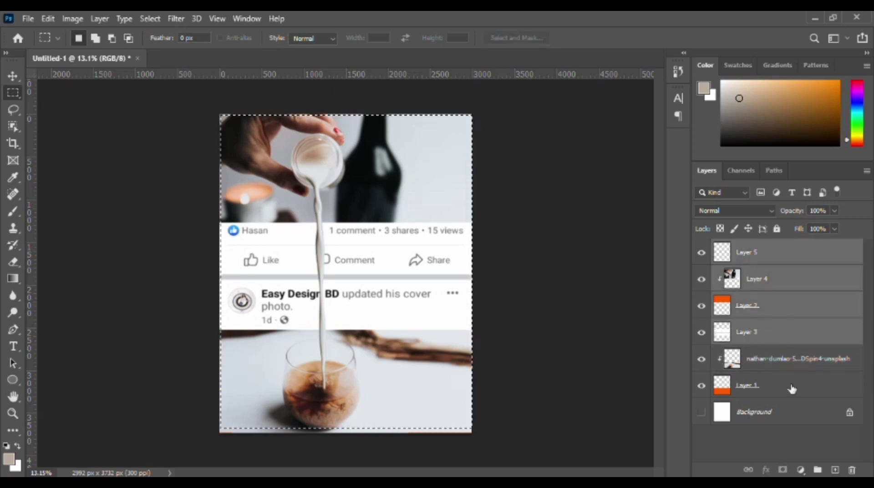
{"action": "left_click", "coordinate": [818, 470]}
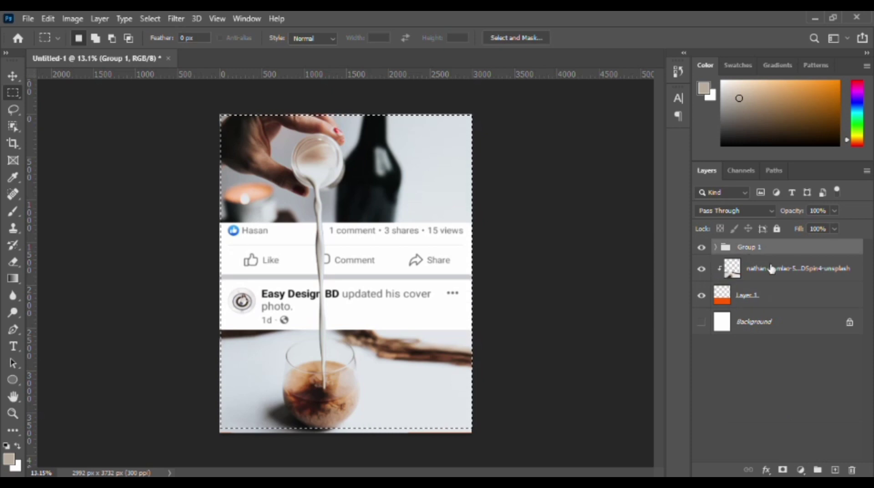
Move the coffee photo layer into Group 1 and undo moving the orange Layer 1 into it.
{"action": "left_click_drag", "start_coordinate": [776, 274], "coordinate": [759, 249]}
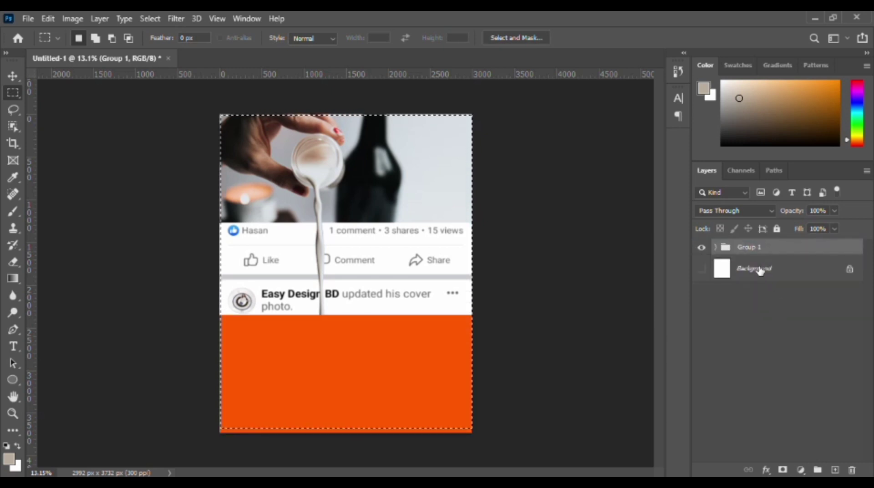
{"action": "key", "text": "ctrl+z"}
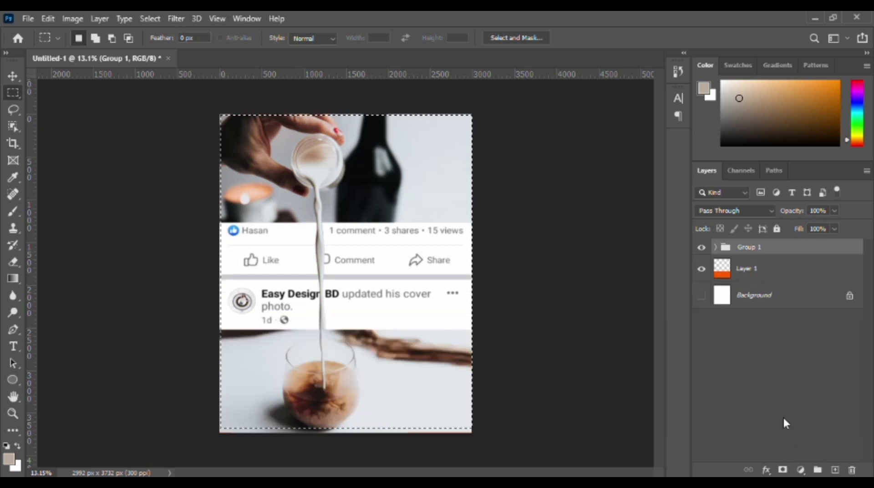
{"action": "left_click", "coordinate": [764, 357]}
Add a Hue/Saturation adjustment layer above Group 1 with hue 0, saturation +33 and lightness +1.
{"action": "left_click", "coordinate": [749, 247]}
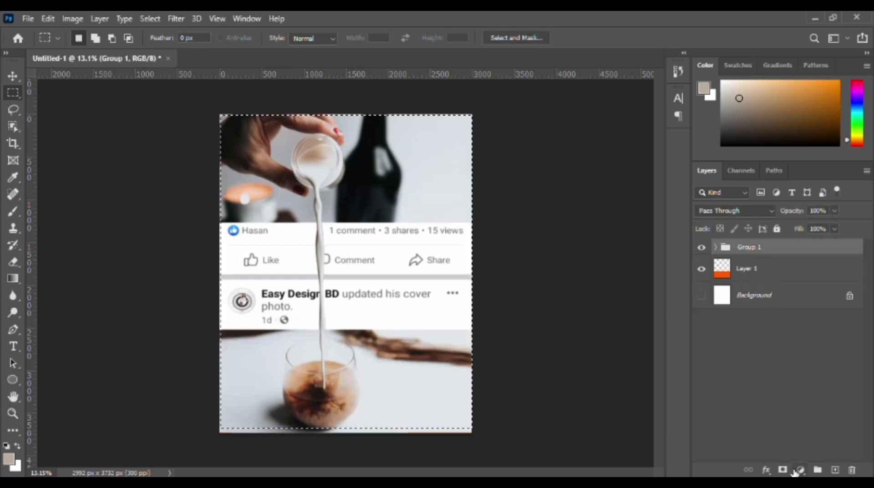
{"action": "left_click", "coordinate": [799, 471]}
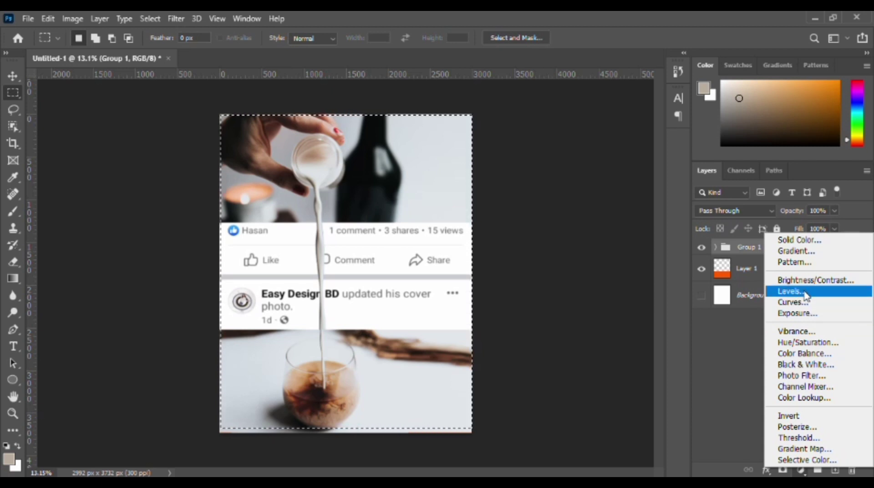
{"action": "left_click", "coordinate": [806, 343]}
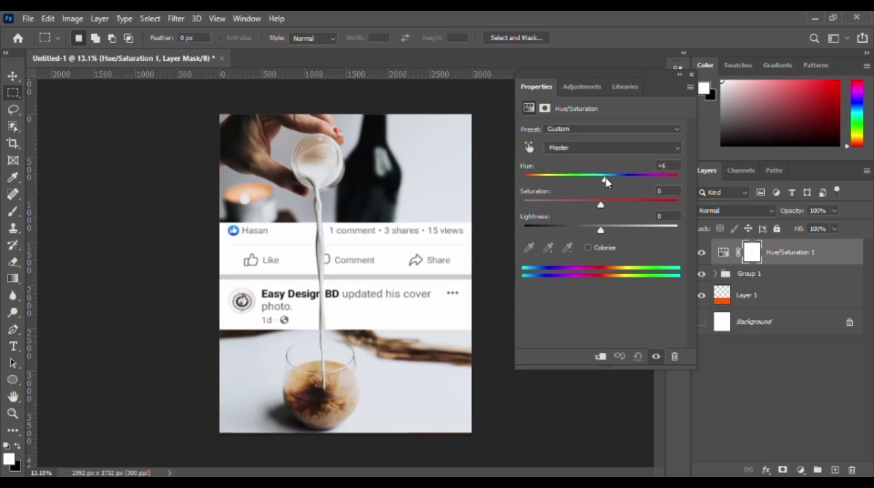
{"action": "left_click_drag", "start_coordinate": [599, 204], "coordinate": [611, 209]}
{"action": "mouse_move", "coordinate": [635, 209]}
{"action": "left_mouse_down"}
{"action": "mouse_move", "coordinate": [607, 206]}
{"action": "mouse_move", "coordinate": [630, 209]}
{"action": "left_mouse_up"}
{"action": "mouse_move", "coordinate": [605, 181]}
{"action": "left_mouse_down"}
{"action": "mouse_move", "coordinate": [621, 181]}
{"action": "mouse_move", "coordinate": [601, 181]}
{"action": "left_mouse_up"}
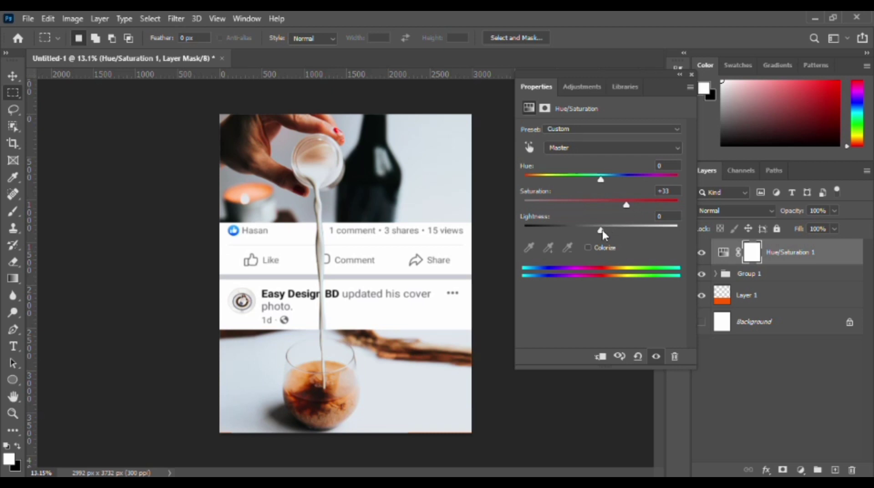
{"action": "left_click_drag", "start_coordinate": [603, 230], "coordinate": [594, 229]}
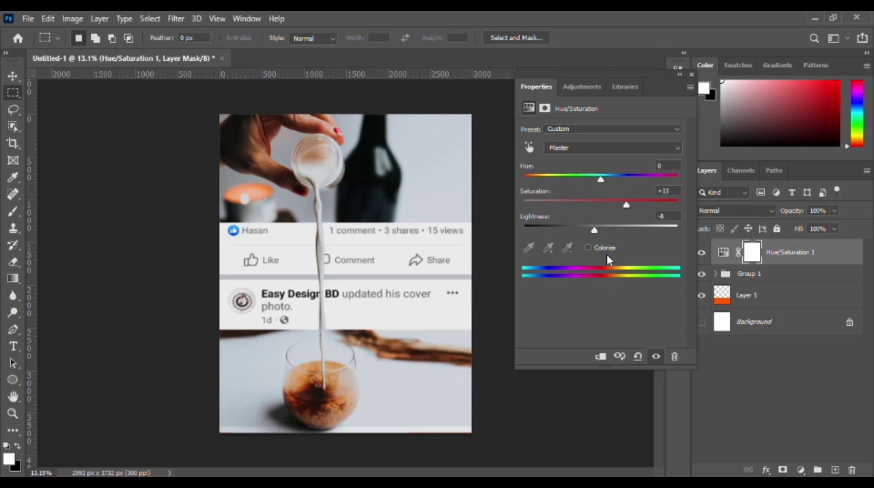
{"action": "left_click_drag", "start_coordinate": [595, 231], "coordinate": [602, 230]}
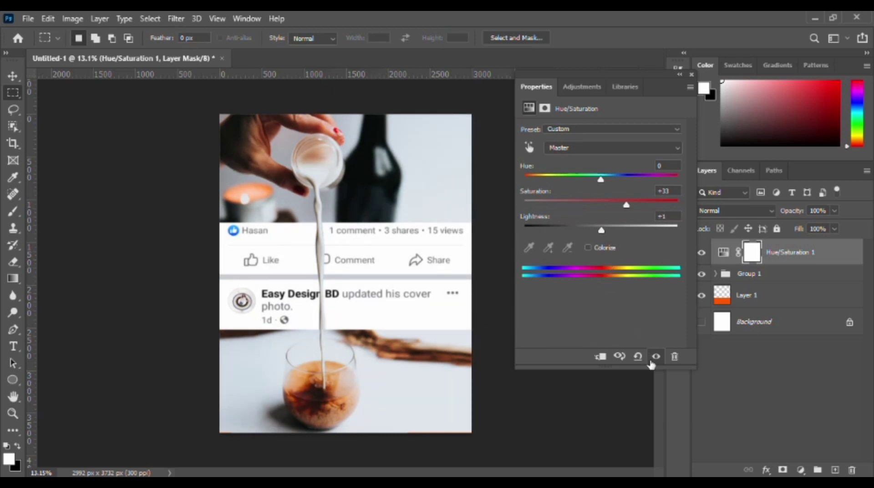
{"action": "left_click", "coordinate": [692, 75]}
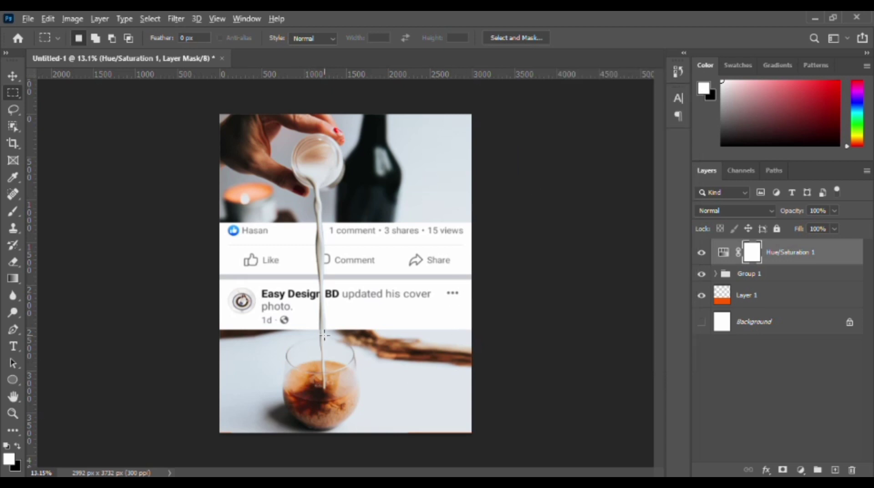
{"action": "scroll", "coordinate": [324, 335], "scroll_direction": "up", "scroll_amount": 2}
{"action": "scroll", "coordinate": [324, 334], "scroll_direction": "down", "scroll_amount": 4}
{"action": "scroll", "coordinate": [324, 333], "scroll_direction": "up", "scroll_amount": 2}
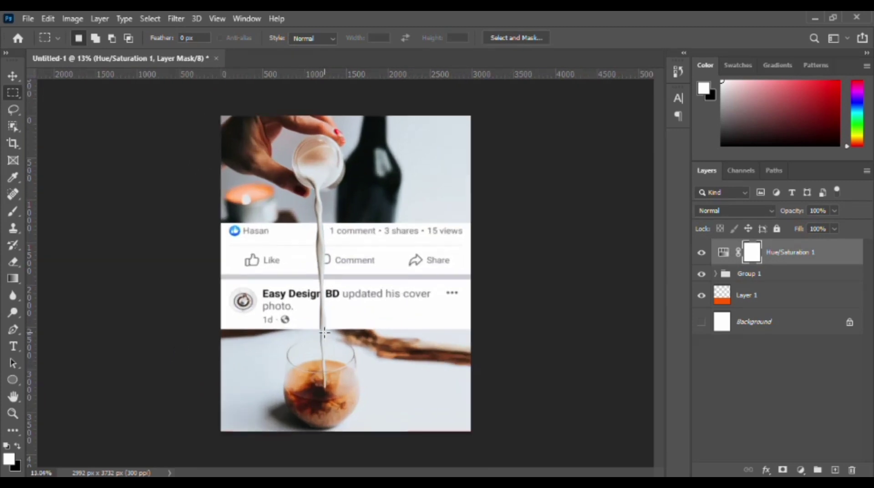